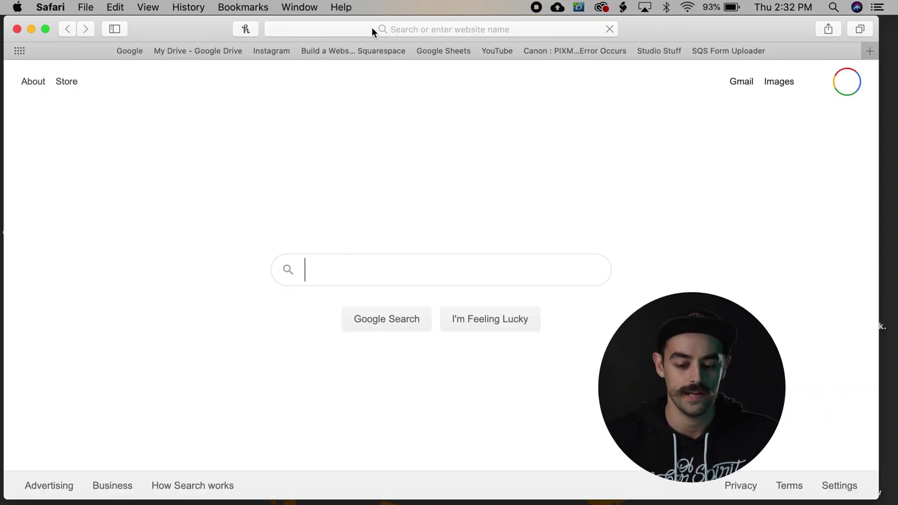
- Select the current URL in Safari's address bar on the Google home page
{"action": "left_click", "coordinate": [372, 29]}
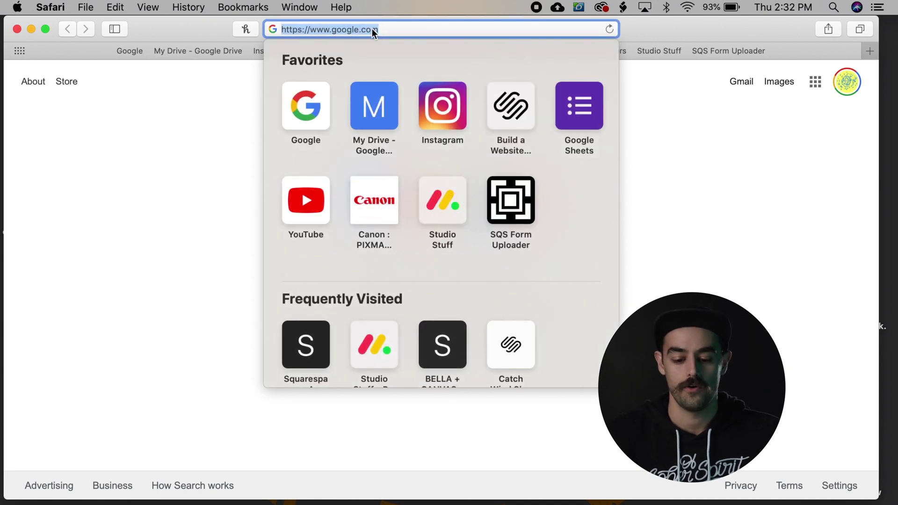
- Load ssactivewear.com and browse the BELLA + CANVAS brand products
{"action": "key", "text": "BackSpace"}
{"action": "type", "text": "ss"}
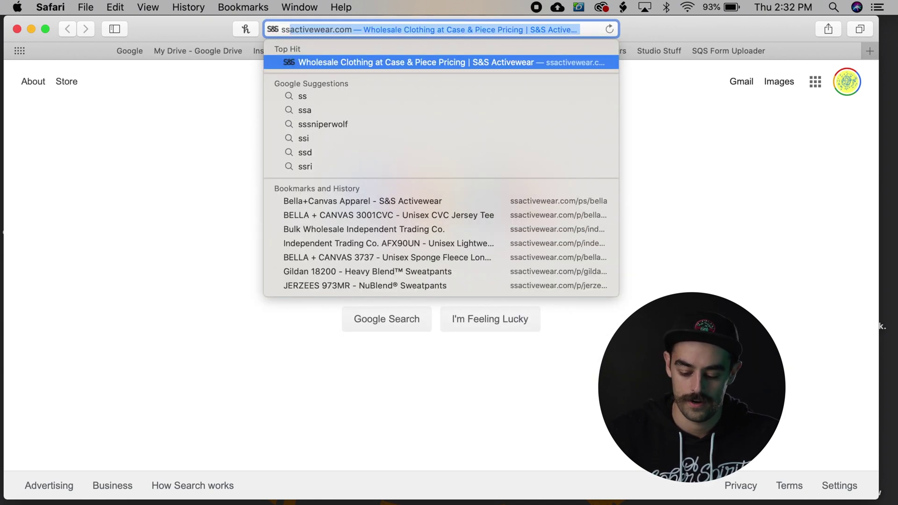
{"action": "key", "text": "Return"}
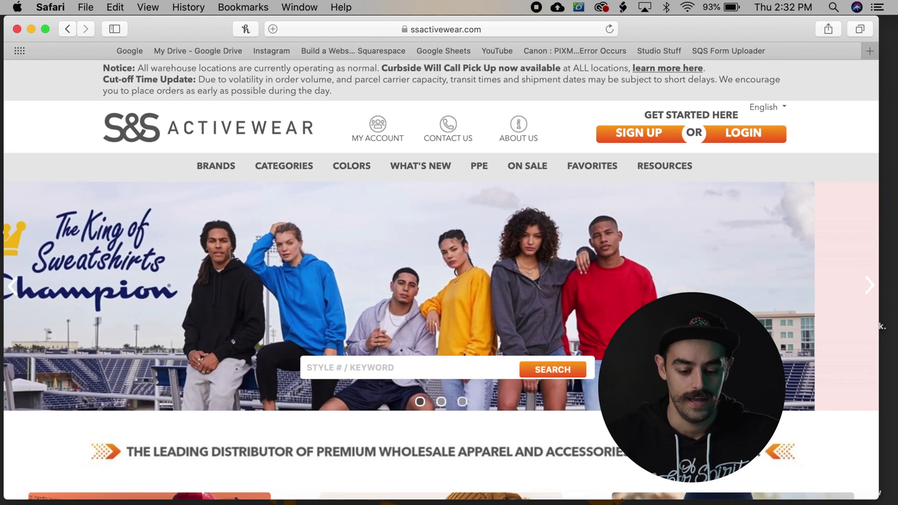
{"action": "mouse_move", "coordinate": [218, 169]}
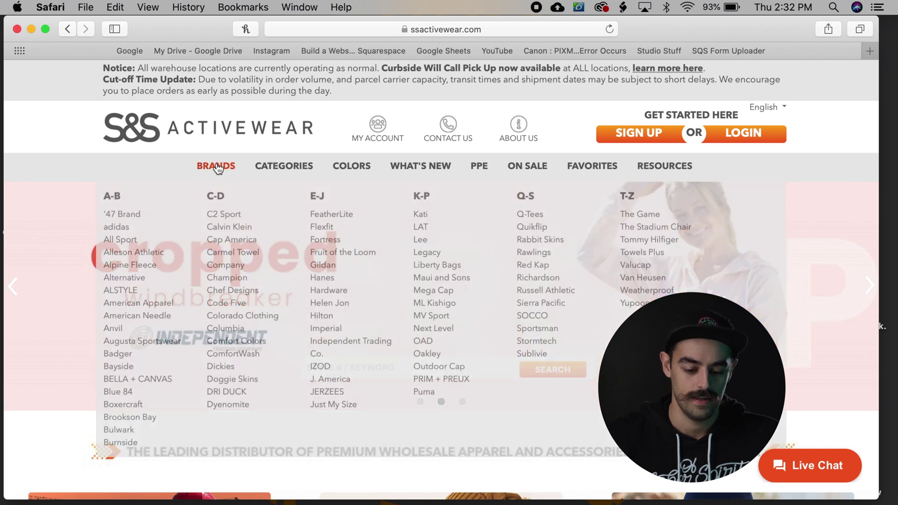
{"action": "left_click", "coordinate": [158, 380]}
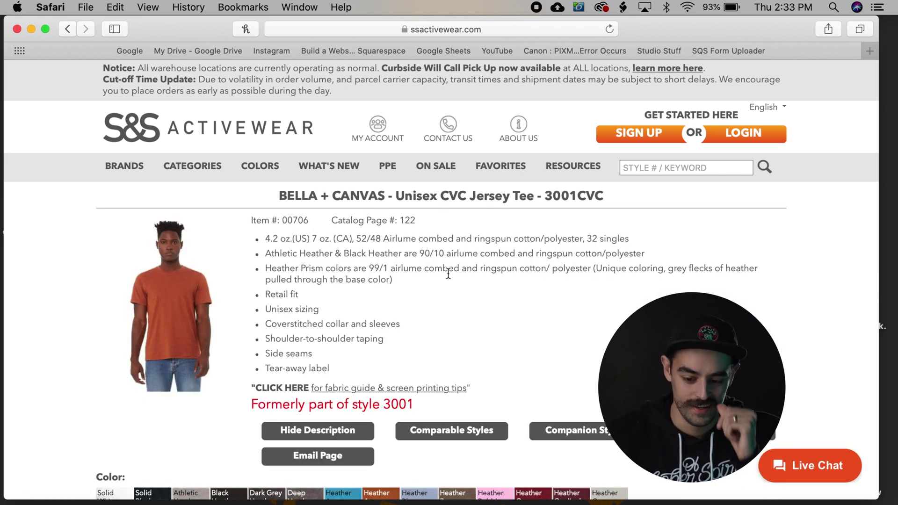
- Show the tee in Black Heather and screenshot its enlarged front view
{"action": "scroll", "coordinate": [361, 316], "scroll_direction": "down", "scroll_amount": 5}
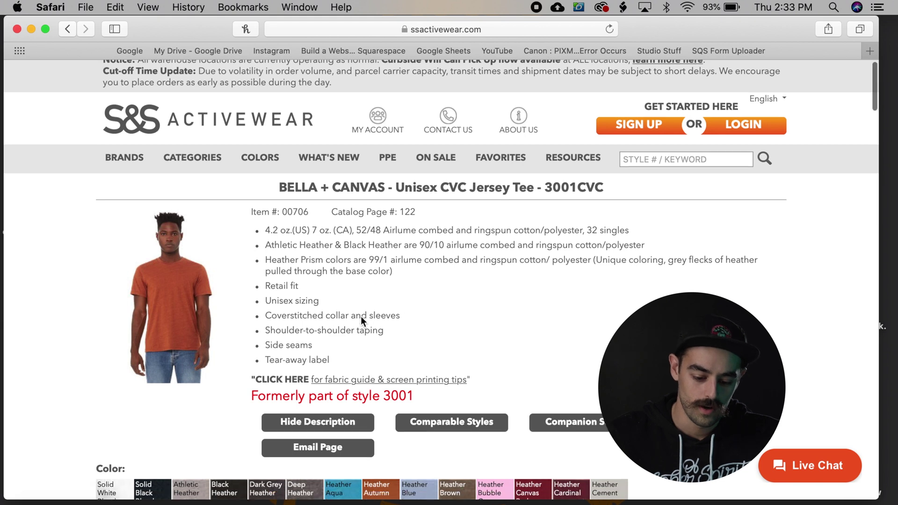
{"action": "left_click", "coordinate": [229, 305]}
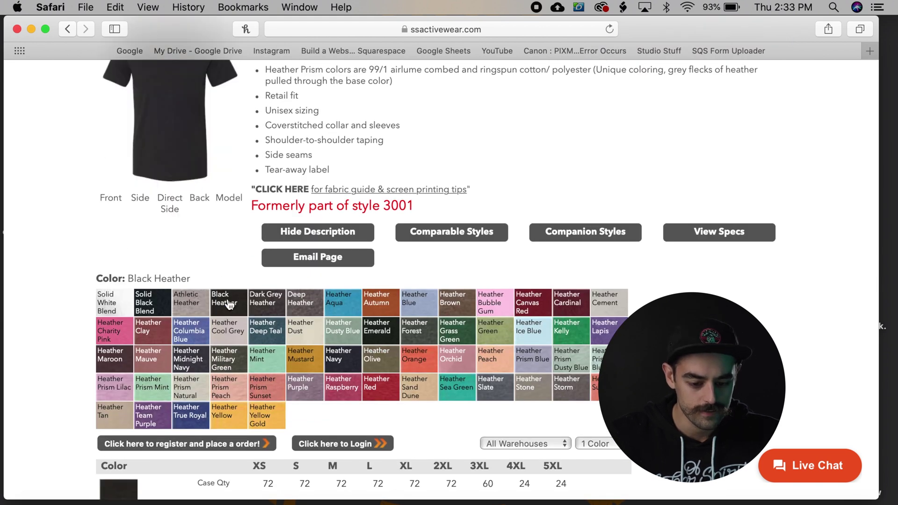
{"action": "scroll", "coordinate": [182, 163], "scroll_direction": "up", "scroll_amount": 3}
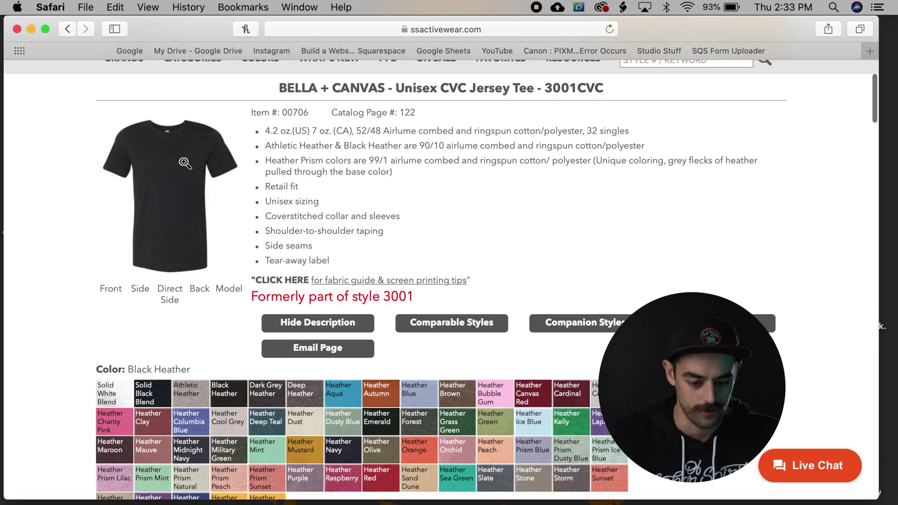
{"action": "left_click", "coordinate": [175, 163]}
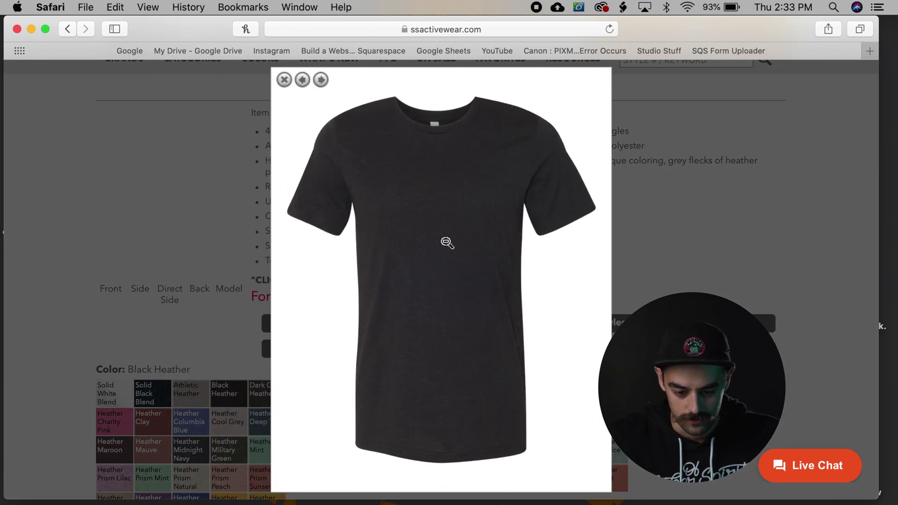
{"action": "left_click", "coordinate": [445, 242]}
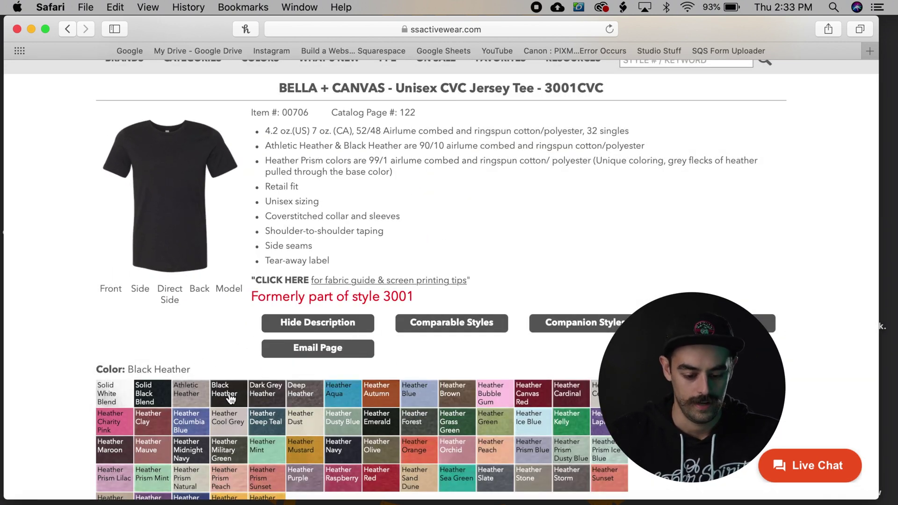
{"action": "left_click", "coordinate": [176, 183]}
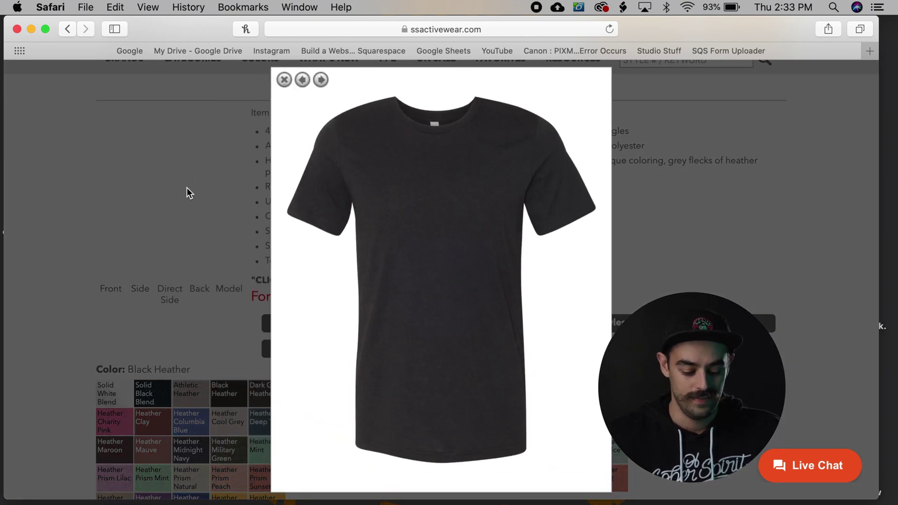
{"action": "key", "text": "super+shift+3"}
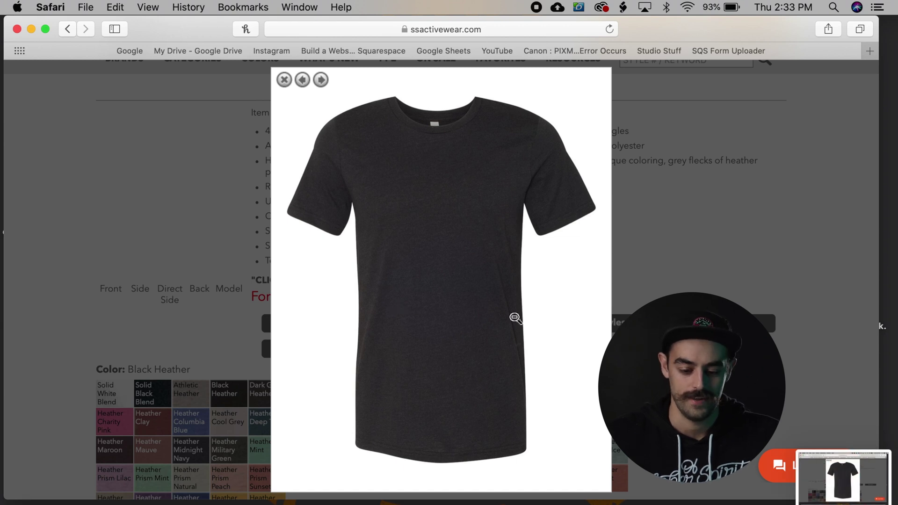
- Screenshot the enlarged back view of the Black Heather tee, then return to the desktop
{"action": "left_click", "coordinate": [498, 277]}
{"action": "left_click", "coordinate": [204, 293]}
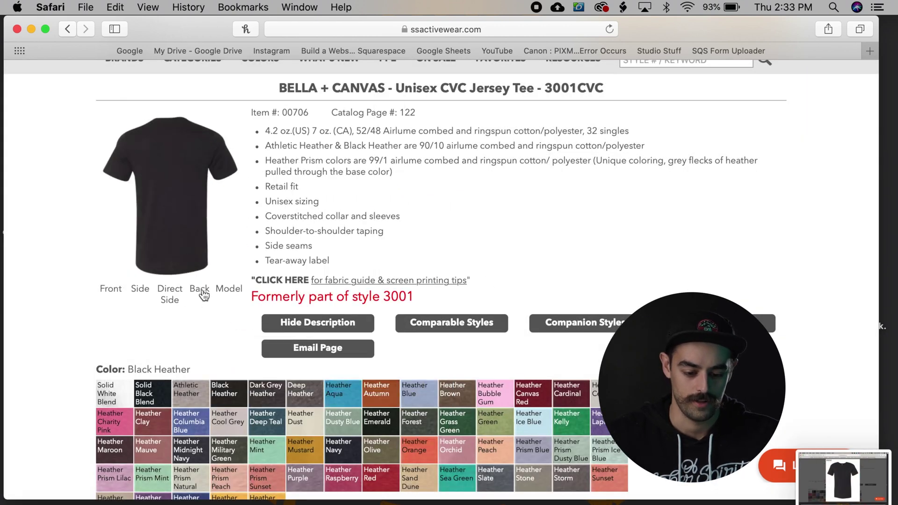
{"action": "left_click", "coordinate": [180, 194]}
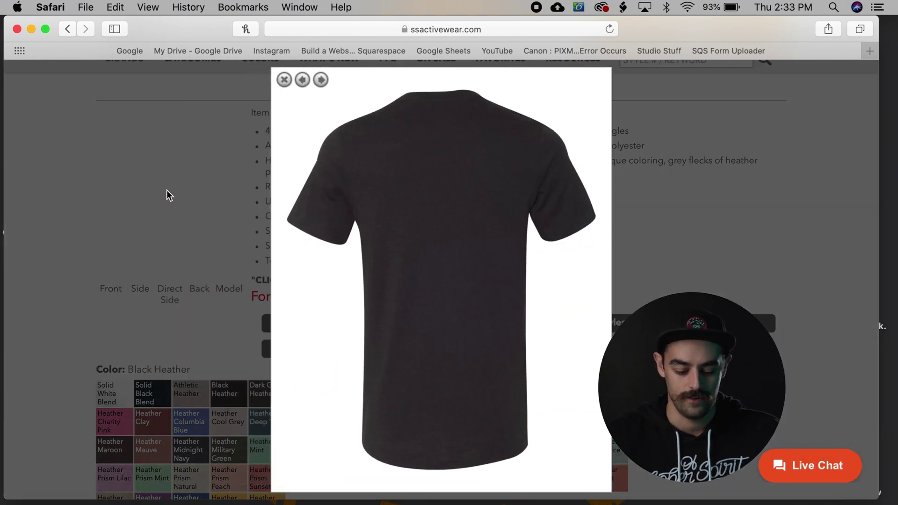
{"action": "key", "text": "super+shift+3"}
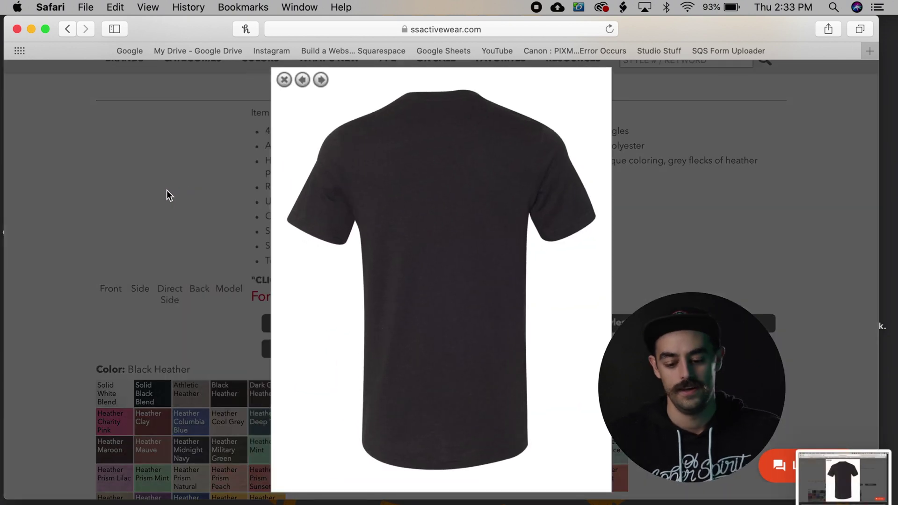
{"action": "left_click", "coordinate": [420, 322]}
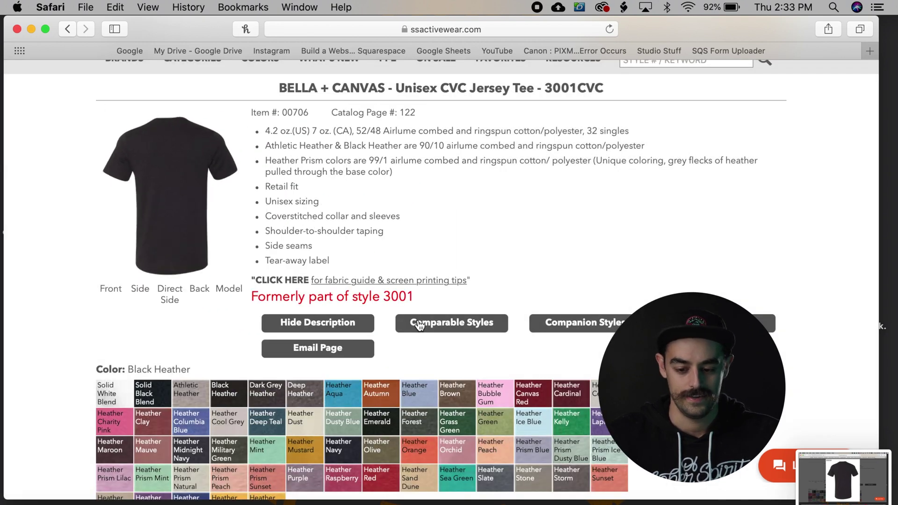
{"action": "key", "text": "F11"}
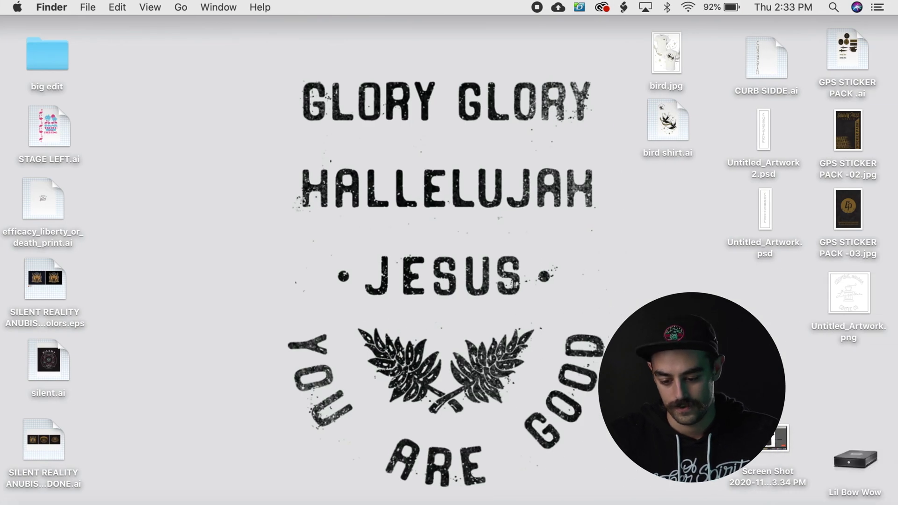
- Crop the front-view tee screenshot to just the shirt in Preview; briefly open the back-view one
{"action": "left_click_drag", "start_coordinate": [776, 440], "coordinate": [692, 287]}
{"action": "double_click", "coordinate": [686, 286]}
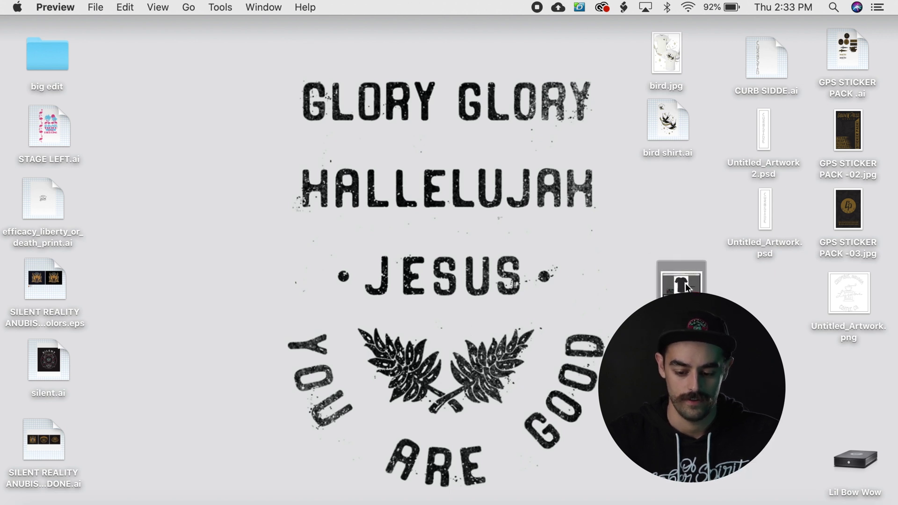
{"action": "double_click", "coordinate": [686, 286]}
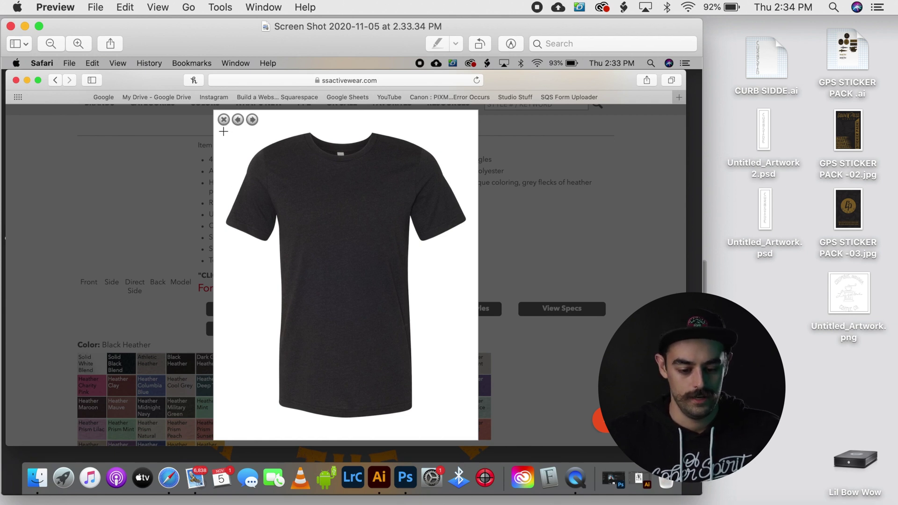
{"action": "left_click_drag", "start_coordinate": [224, 131], "coordinate": [470, 426]}
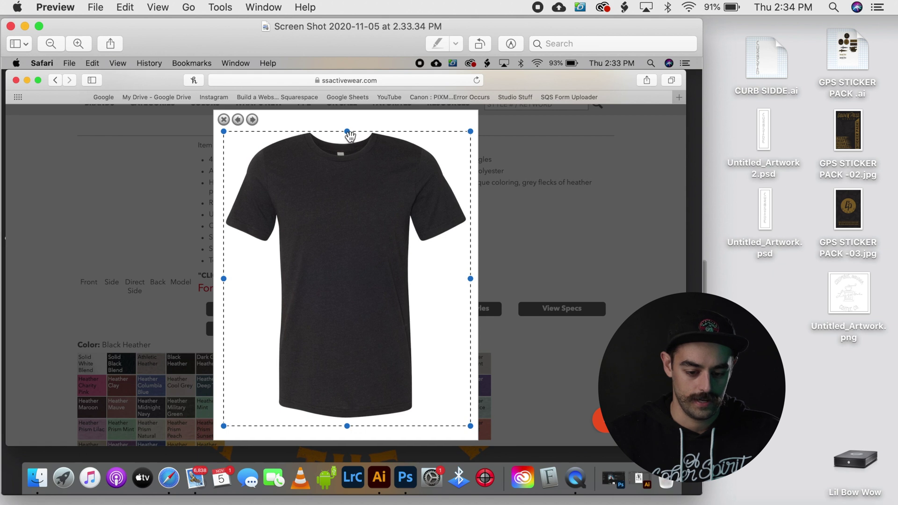
{"action": "left_click_drag", "start_coordinate": [347, 132], "coordinate": [346, 131]}
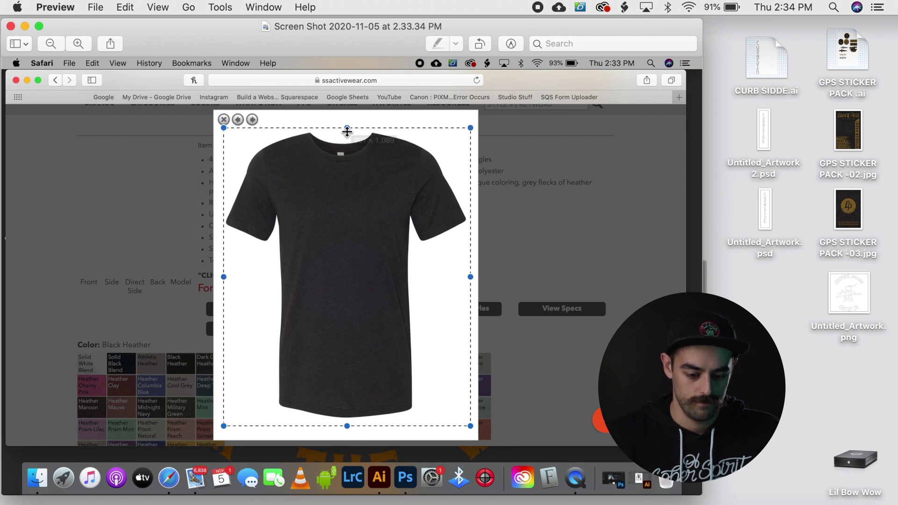
{"action": "key", "text": "super+k"}
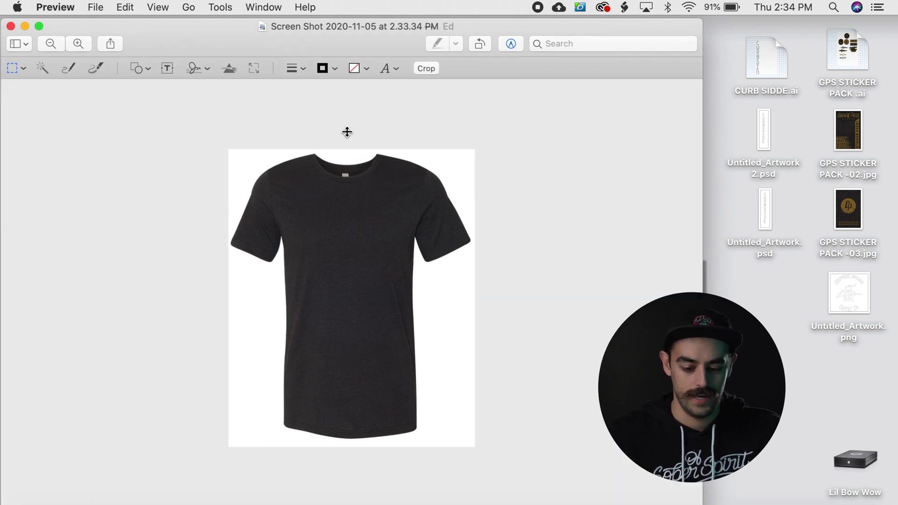
{"action": "left_click", "coordinate": [11, 27]}
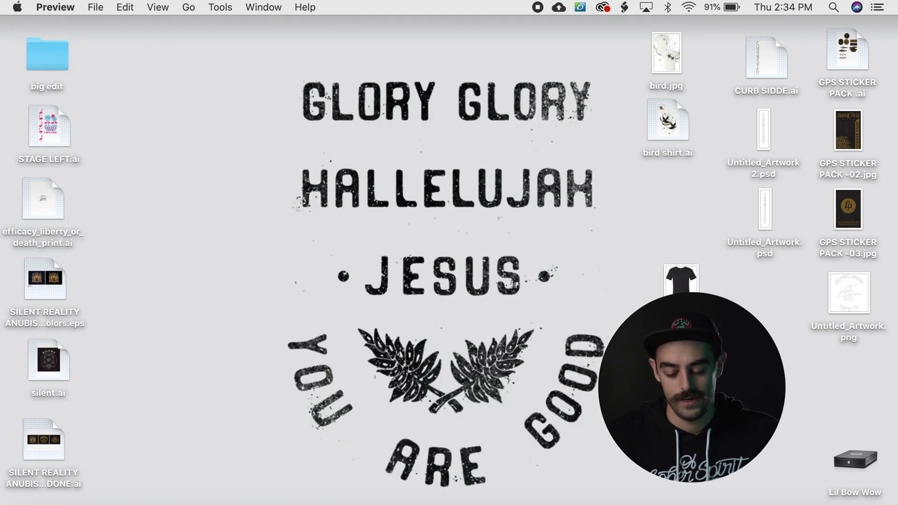
{"action": "double_click", "coordinate": [681, 278]}
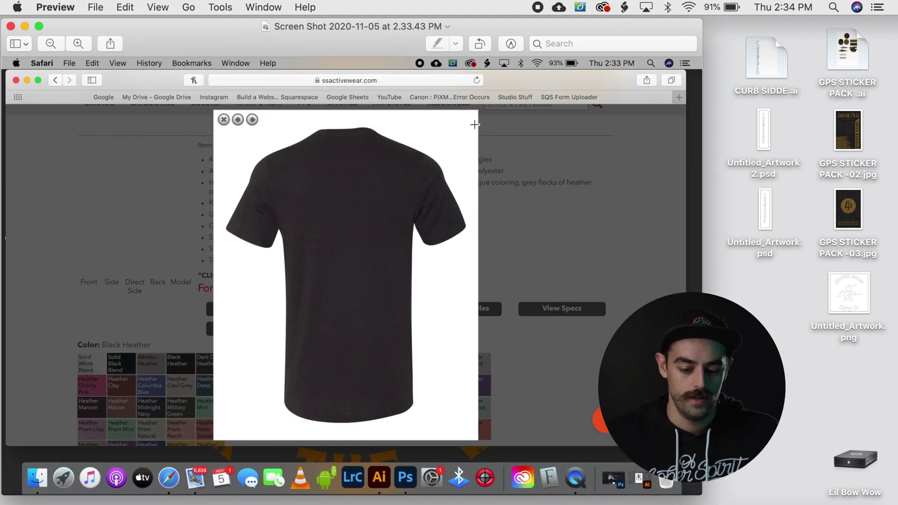
{"action": "key", "text": "super+w"}
- Launch Photoshop and create a blank 13 x 19 in, 300 ppi document
{"action": "left_click", "coordinate": [502, 500]}
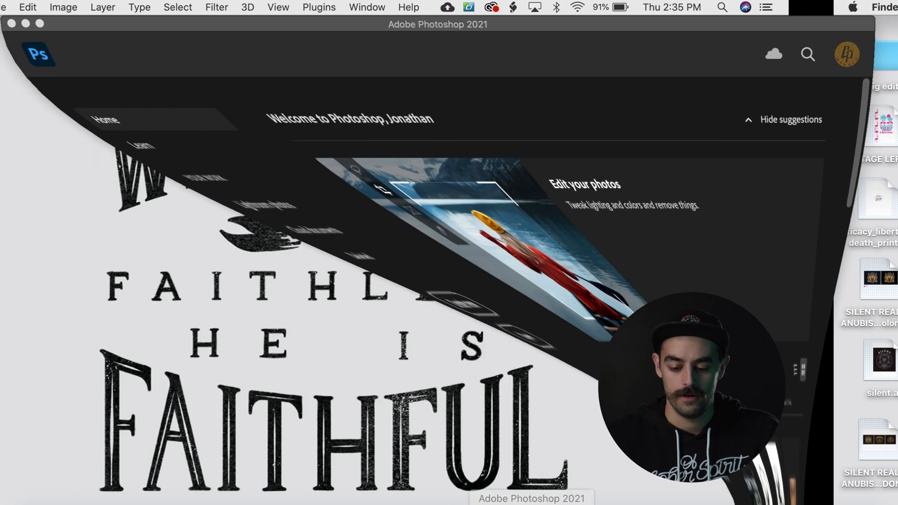
{"action": "left_click", "coordinate": [66, 303]}
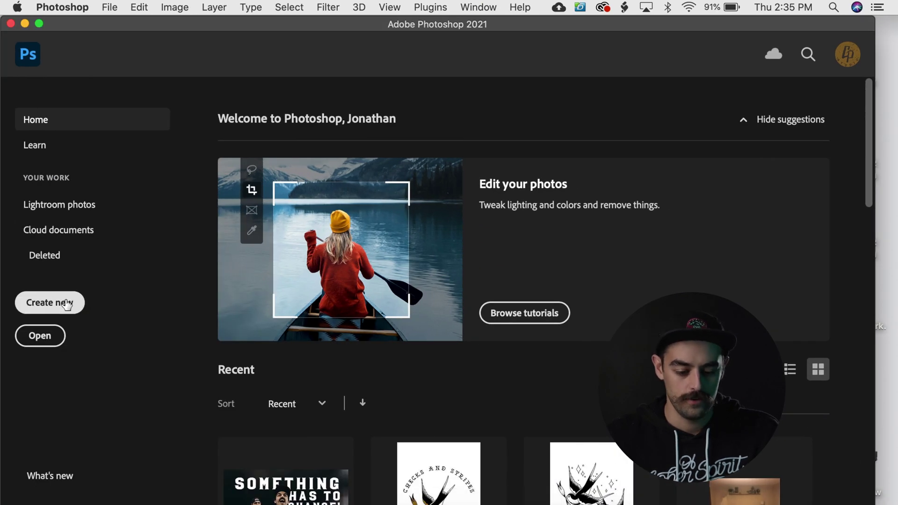
{"action": "left_click", "coordinate": [281, 181]}
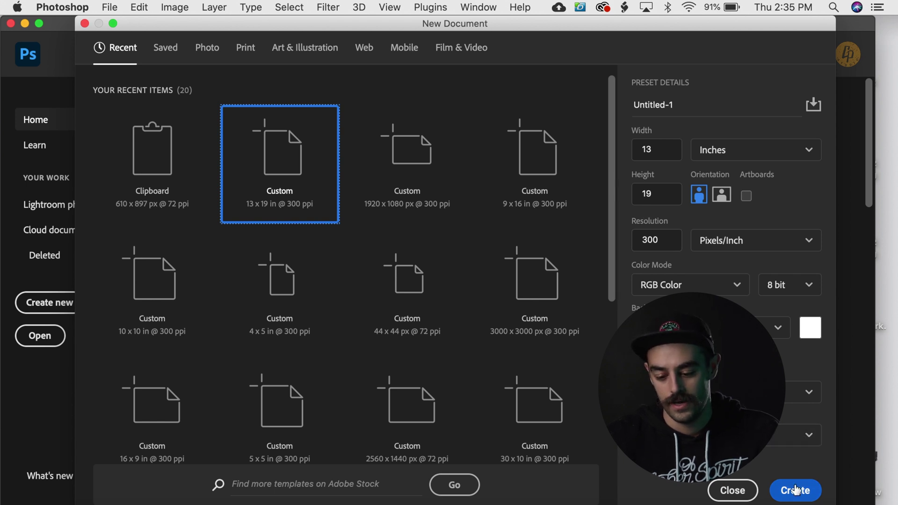
{"action": "left_click", "coordinate": [806, 496]}
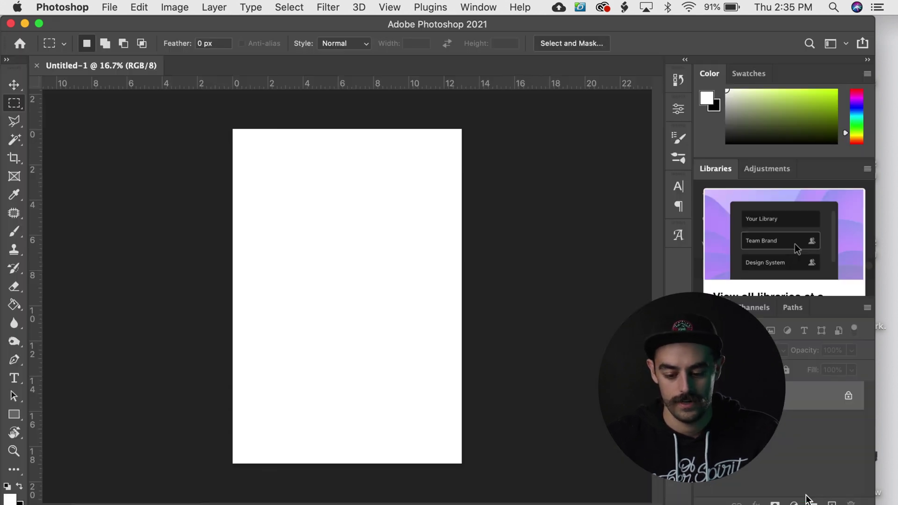
- Drag both tee screenshots into the new document, placing the front tee at top left
{"action": "key", "text": "ctrl+Right"}
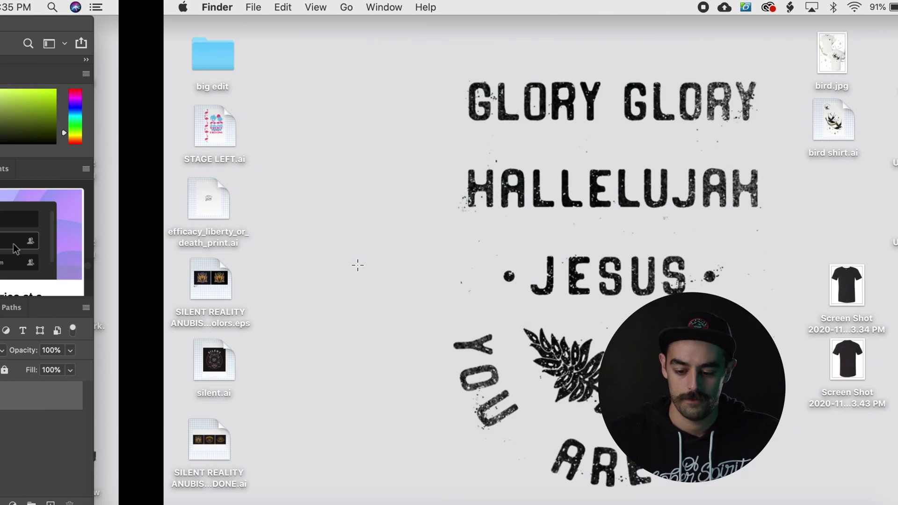
{"action": "left_click_drag", "start_coordinate": [613, 257], "coordinate": [369, 295]}
{"action": "key", "text": "ctrl+Left"}
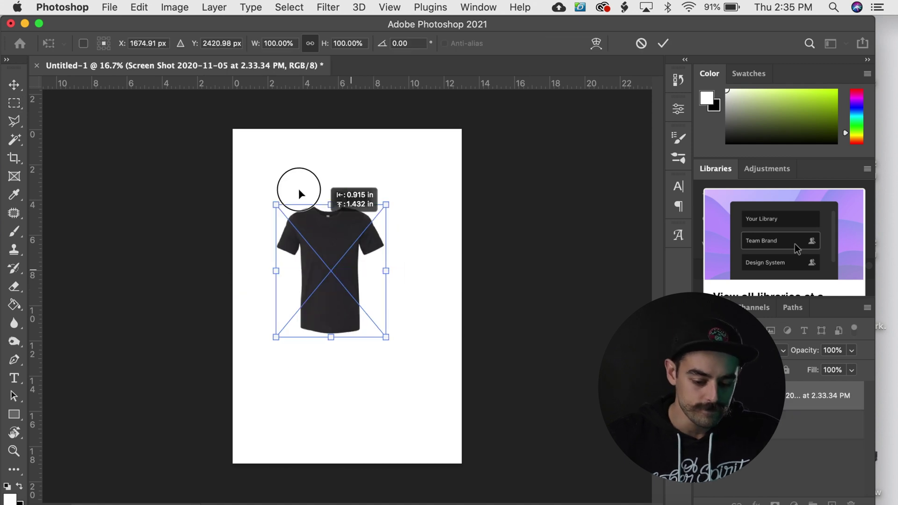
{"action": "left_click_drag", "start_coordinate": [300, 189], "coordinate": [267, 140]}
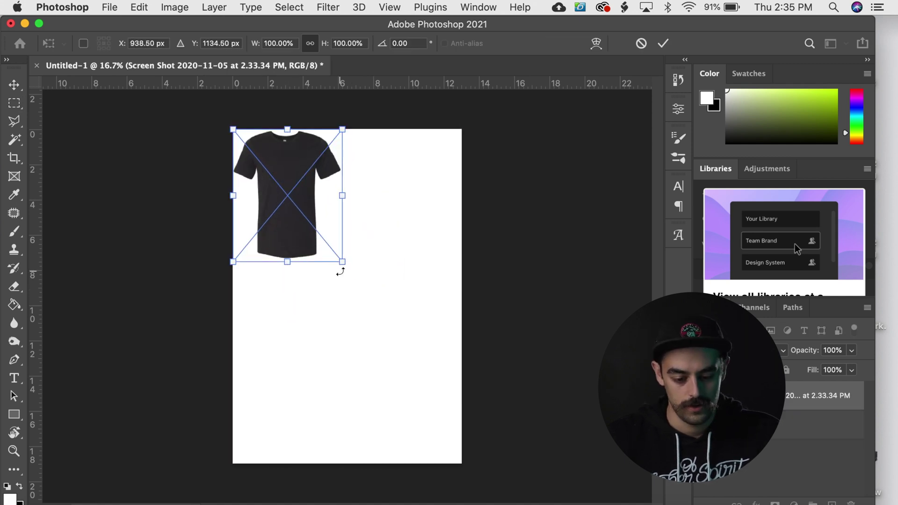
- Enlarge the back tee to about 151% and position it at the lower right
{"action": "left_click_drag", "start_coordinate": [342, 262], "coordinate": [383, 312]}
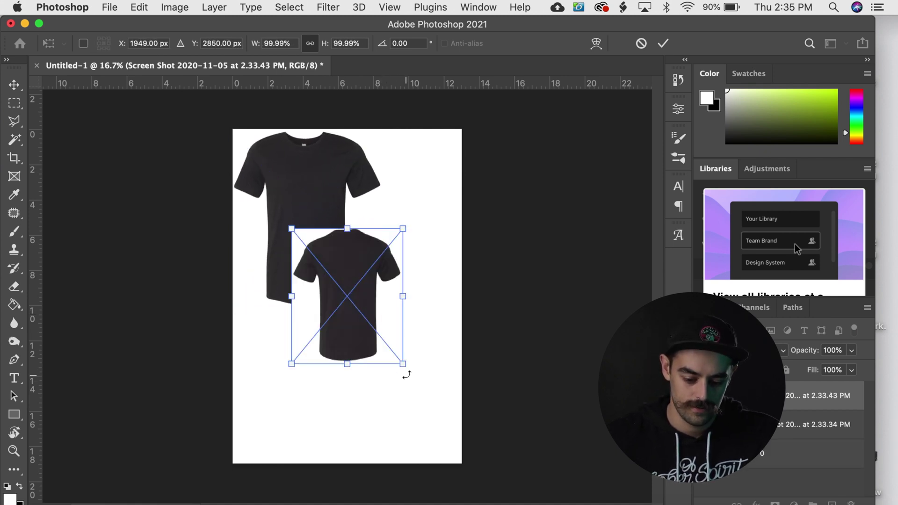
{"action": "left_click_drag", "start_coordinate": [405, 366], "coordinate": [465, 436]}
{"action": "mouse_move", "coordinate": [383, 320]}
{"action": "left_mouse_down"}
{"action": "mouse_move", "coordinate": [381, 303]}
{"action": "mouse_move", "coordinate": [382, 336]}
{"action": "mouse_move", "coordinate": [379, 326]}
{"action": "left_mouse_up"}
{"action": "key", "text": "Return"}
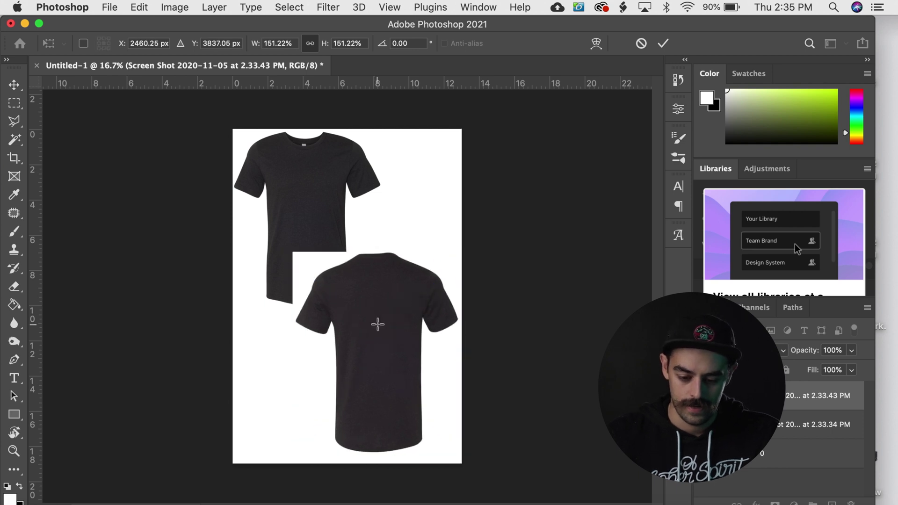
{"action": "key", "text": "m"}
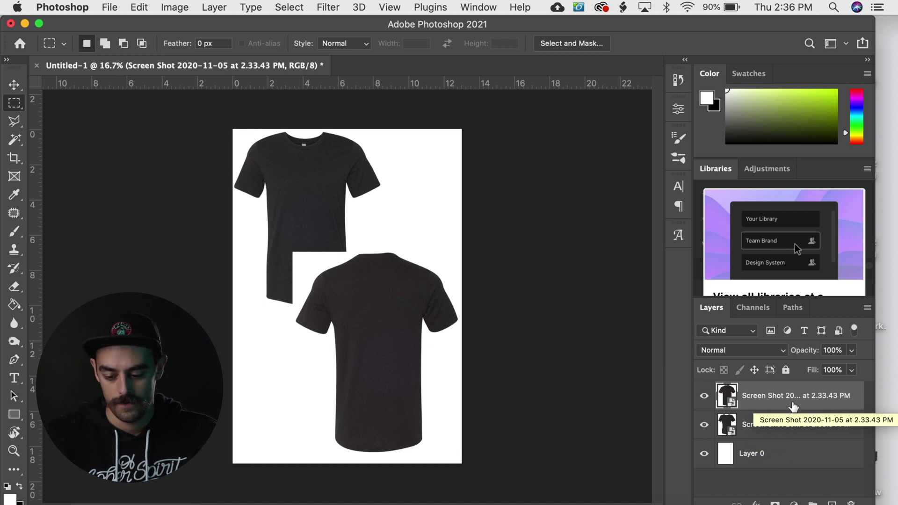
- Rasterize the back-tee and front-tee screenshot layers
{"action": "right_click", "coordinate": [793, 404]}
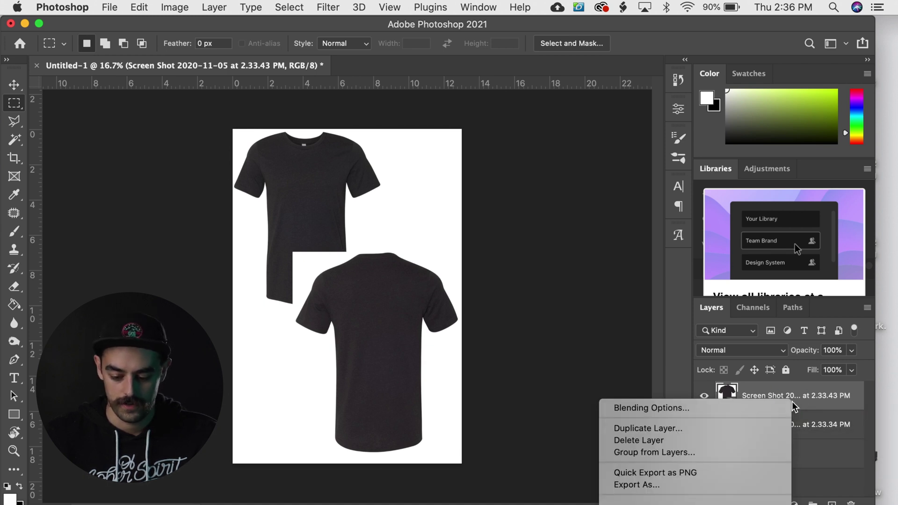
{"action": "scroll", "coordinate": [706, 482], "scroll_direction": "down", "scroll_amount": 3}
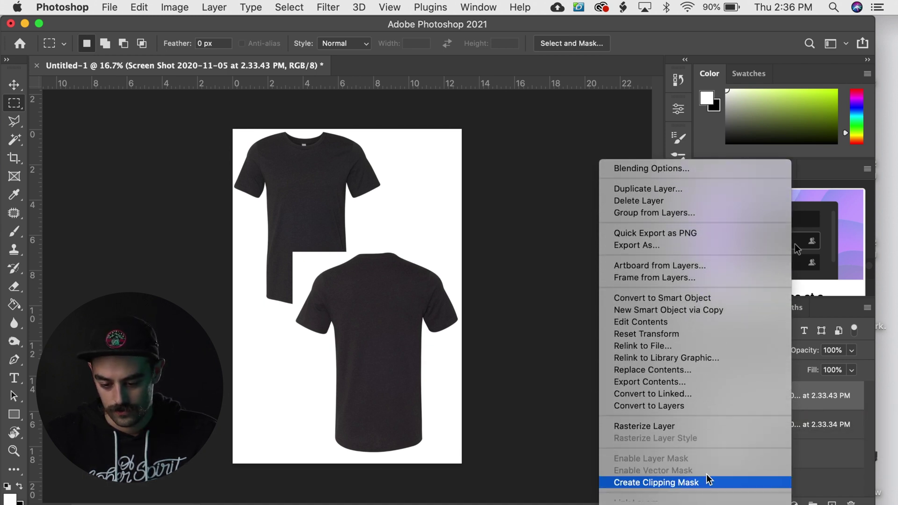
{"action": "left_click", "coordinate": [705, 431]}
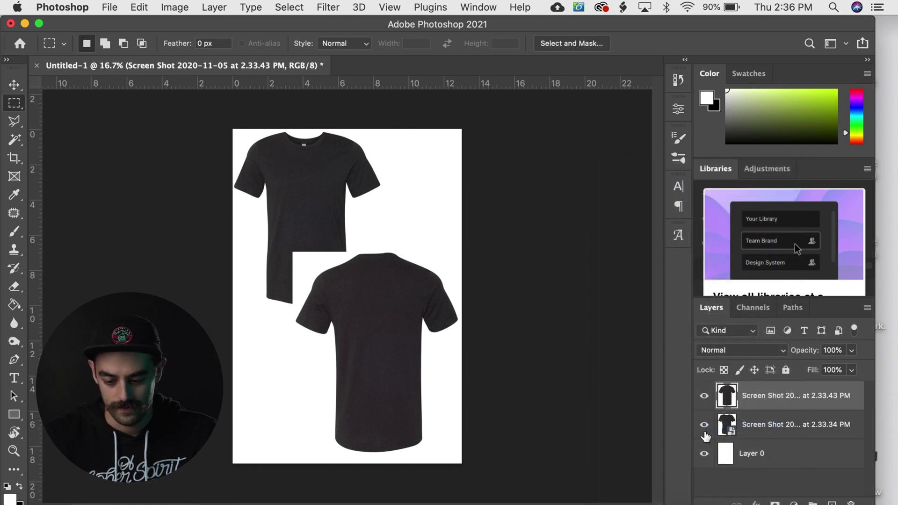
{"action": "left_click", "coordinate": [804, 430]}
{"action": "right_click", "coordinate": [804, 430]}
{"action": "scroll", "coordinate": [801, 424], "scroll_direction": "down", "scroll_amount": 8}
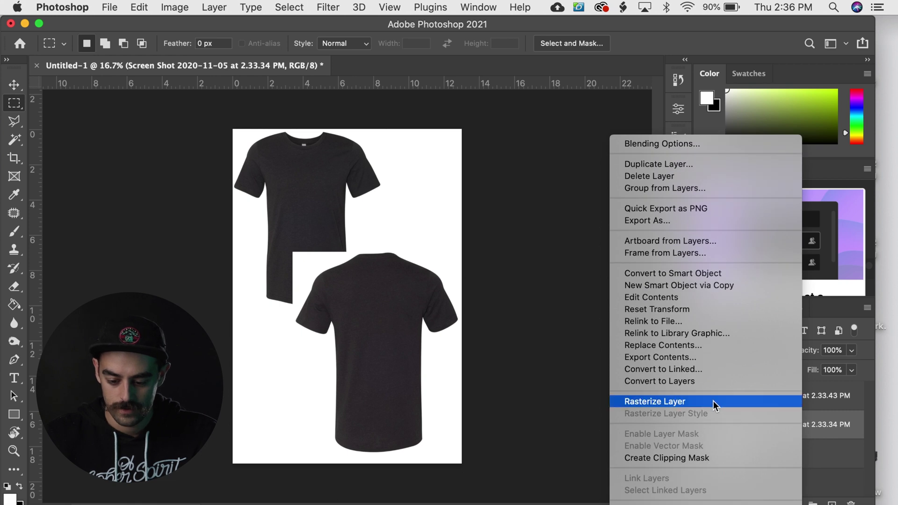
{"action": "left_click", "coordinate": [714, 401]}
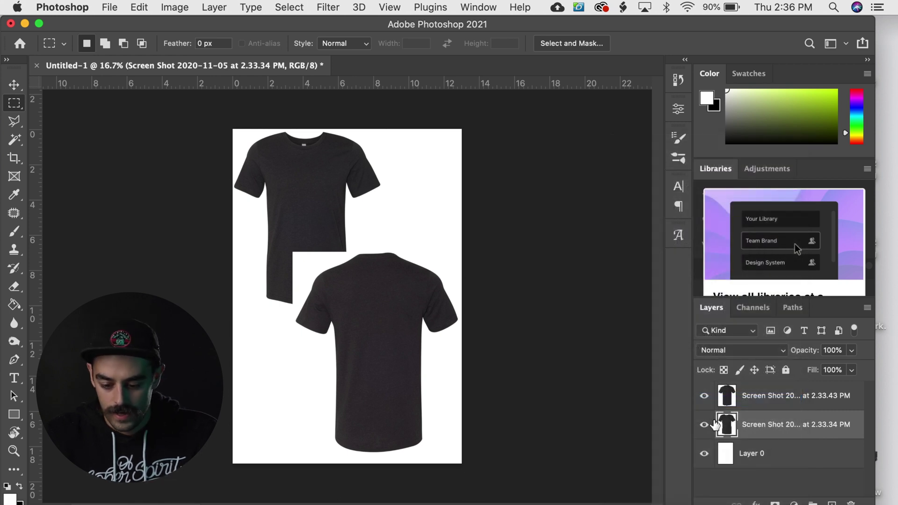
- Toggle each tee layer's visibility to check it, then select the back-tee layer
{"action": "left_click", "coordinate": [705, 426]}
{"action": "left_click", "coordinate": [706, 426]}
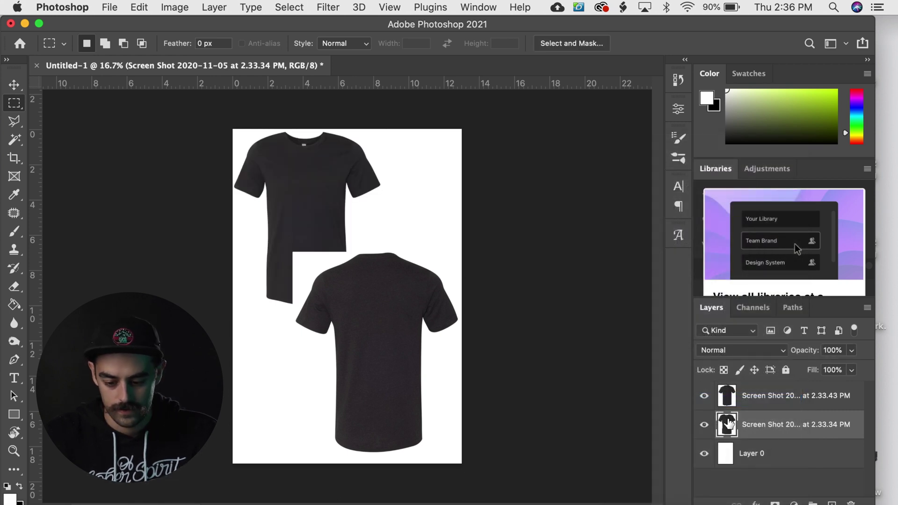
{"action": "left_click", "coordinate": [703, 398]}
{"action": "left_click", "coordinate": [704, 397]}
{"action": "left_click", "coordinate": [762, 400]}
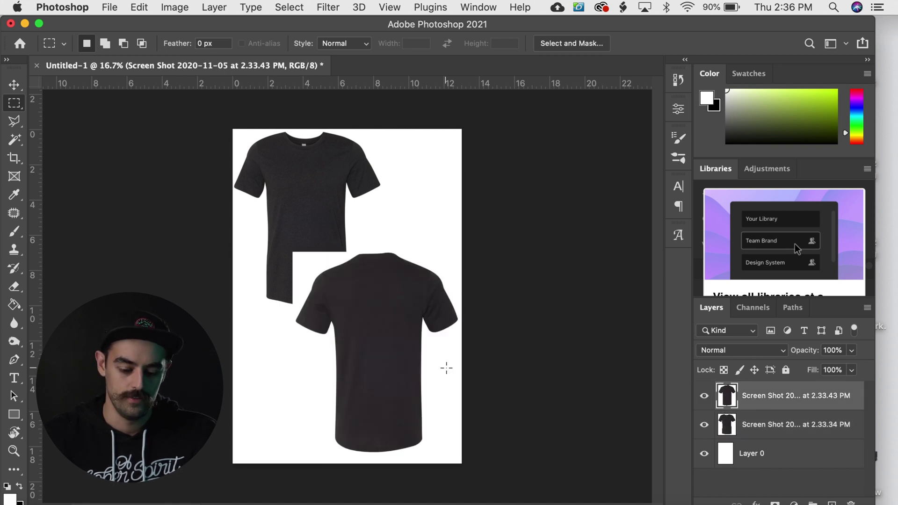
{"action": "key", "text": "w"}
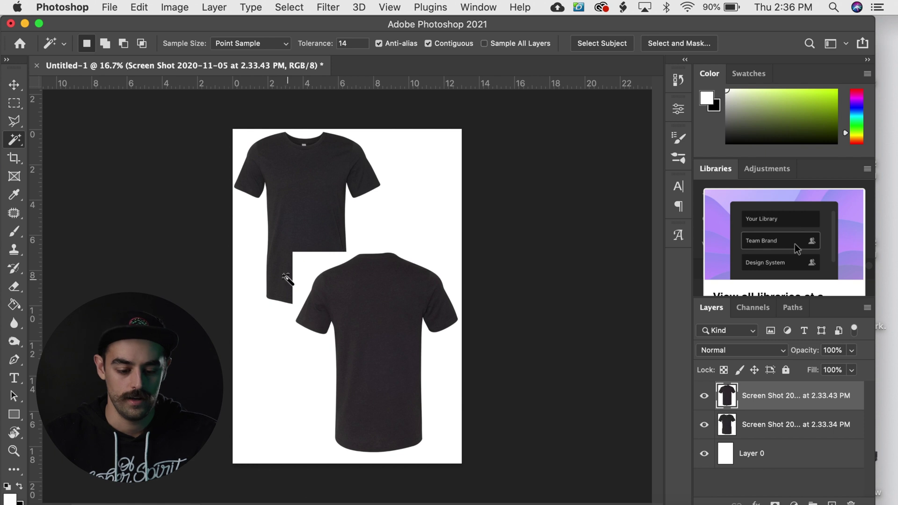
- Keep the Magic Wand tool and toggle the selection around the back tee
{"action": "right_click", "coordinate": [15, 141]}
{"action": "left_click", "coordinate": [14, 140]}
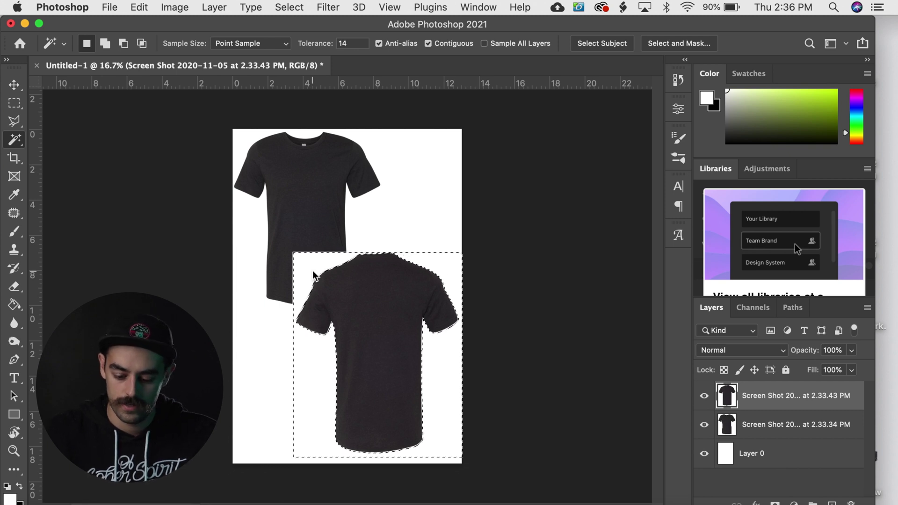
{"action": "key", "text": "super+d"}
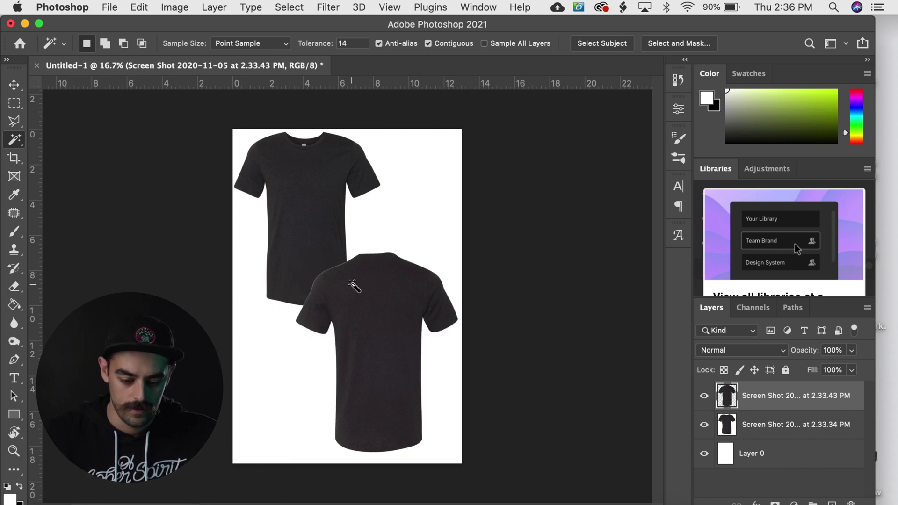
{"action": "key", "text": "super+z"}
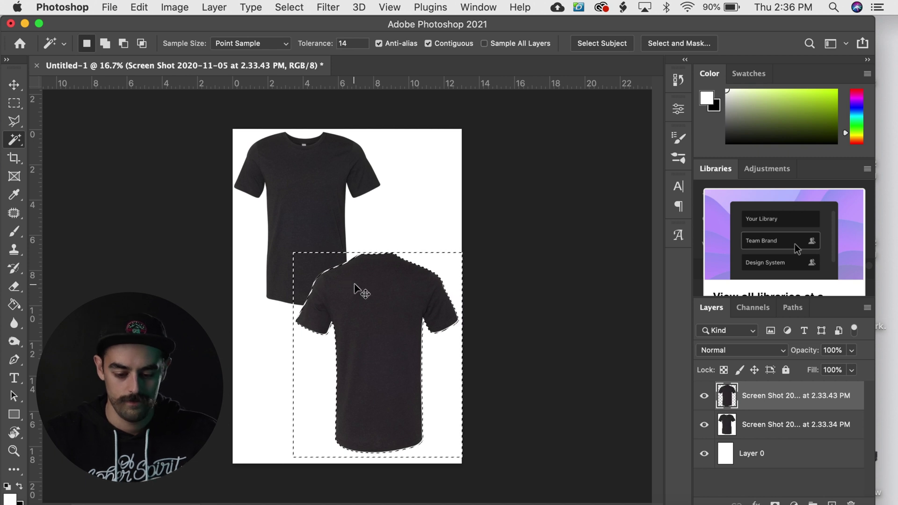
{"action": "key", "text": "super+shift+z"}
{"action": "key", "text": "super+z"}
{"action": "key", "text": "super+shift+z"}
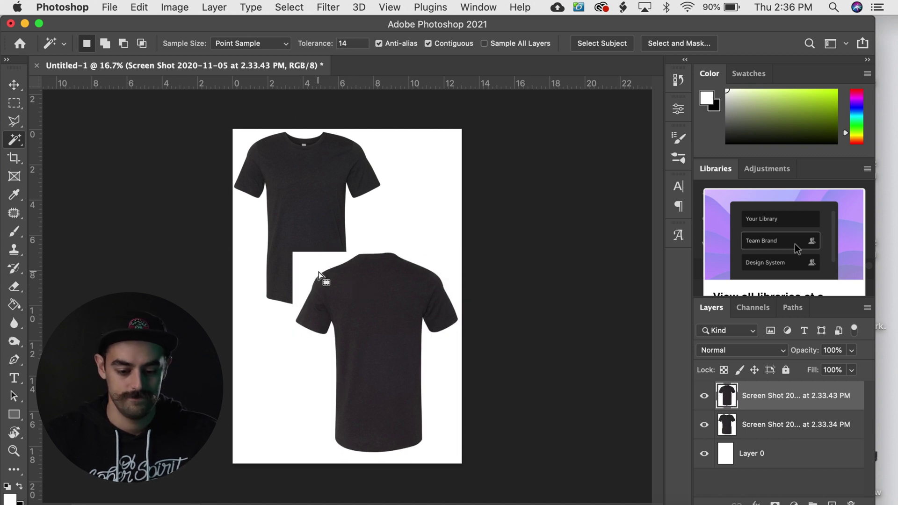
- Select the back tee as subject, copy it to Layer 1, and hide the original screenshot
{"action": "left_click", "coordinate": [288, 8]}
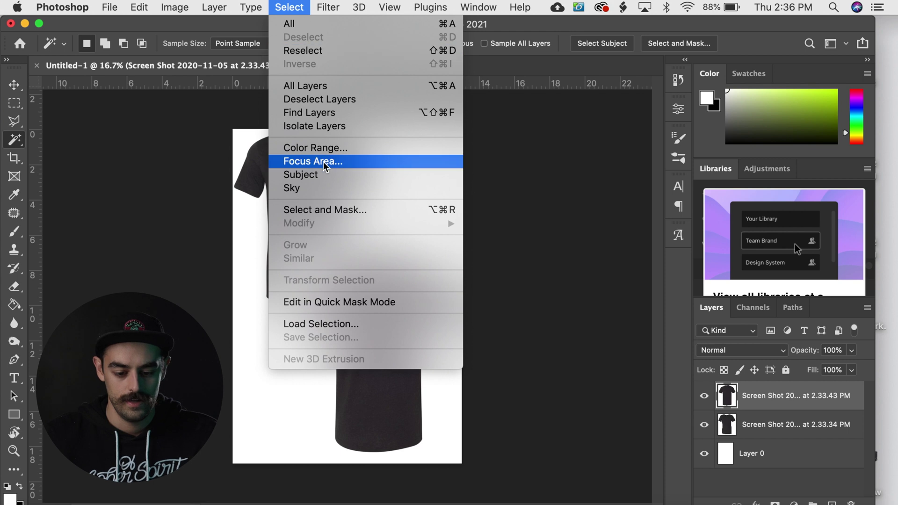
{"action": "left_click", "coordinate": [326, 184]}
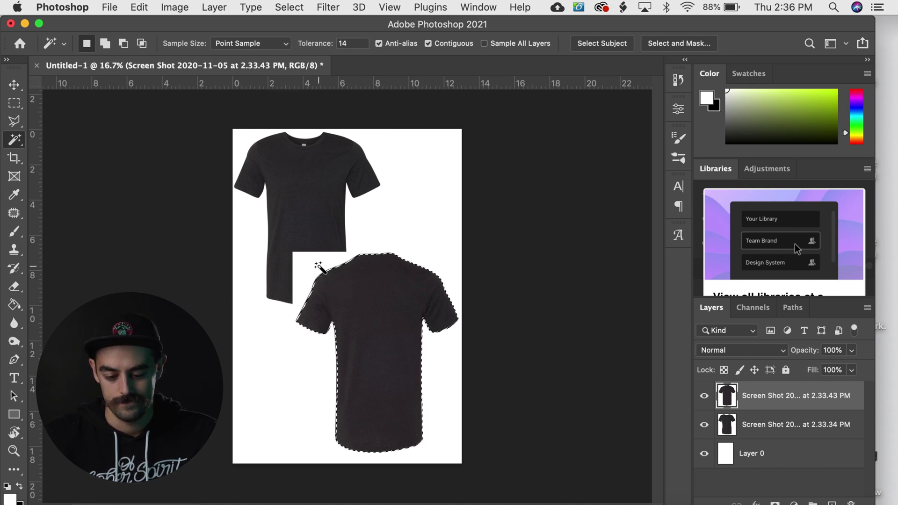
{"action": "key", "text": "super+j"}
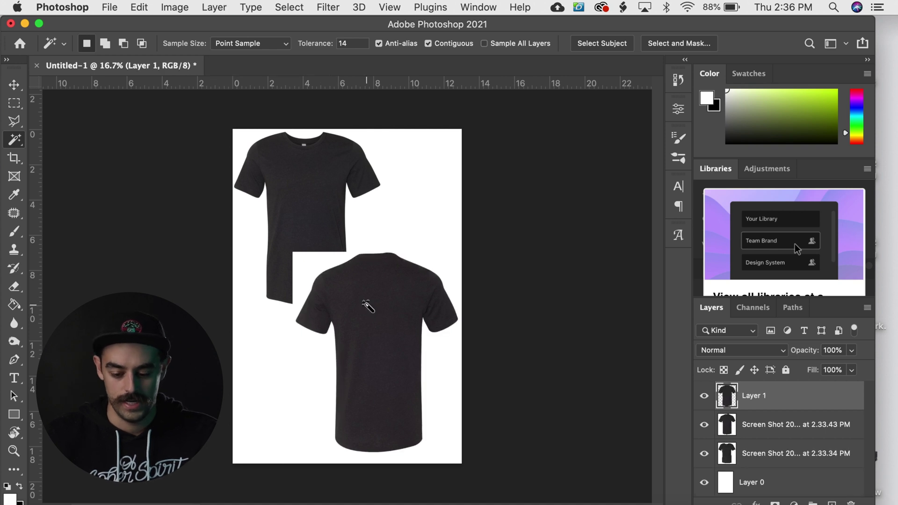
{"action": "left_click", "coordinate": [704, 427]}
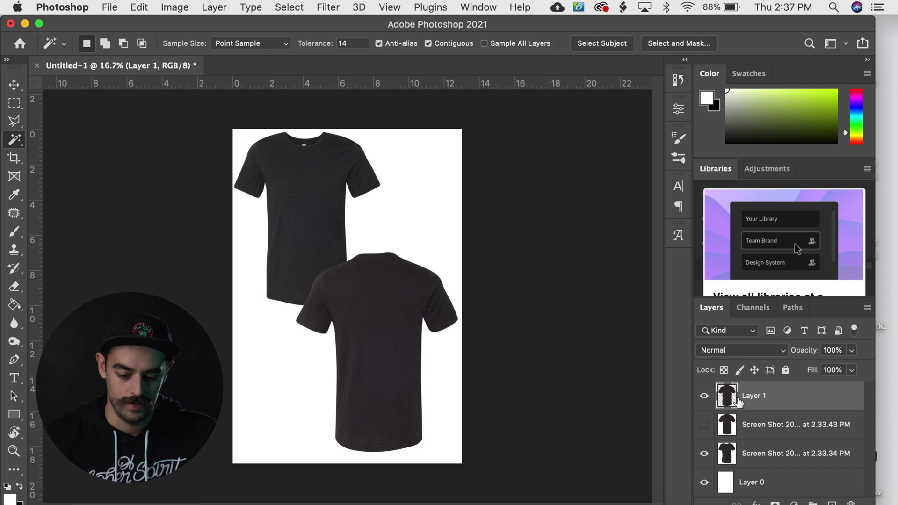
{"action": "scroll", "coordinate": [328, 281], "scroll_direction": "up", "scroll_amount": 6}
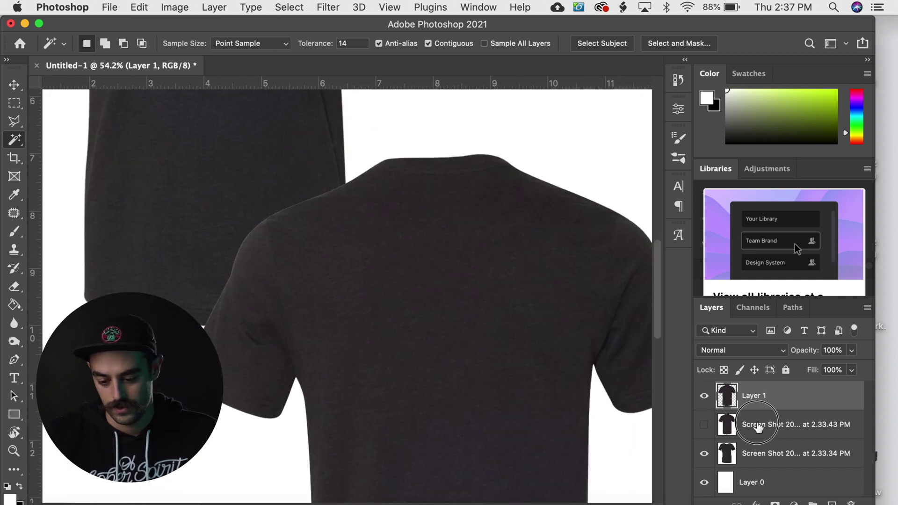
- Delete the hidden 2.33.43 PM layer, then Magic Wand the white area beside the front tee
{"action": "left_click", "coordinate": [757, 426]}
{"action": "key", "text": "Delete"}
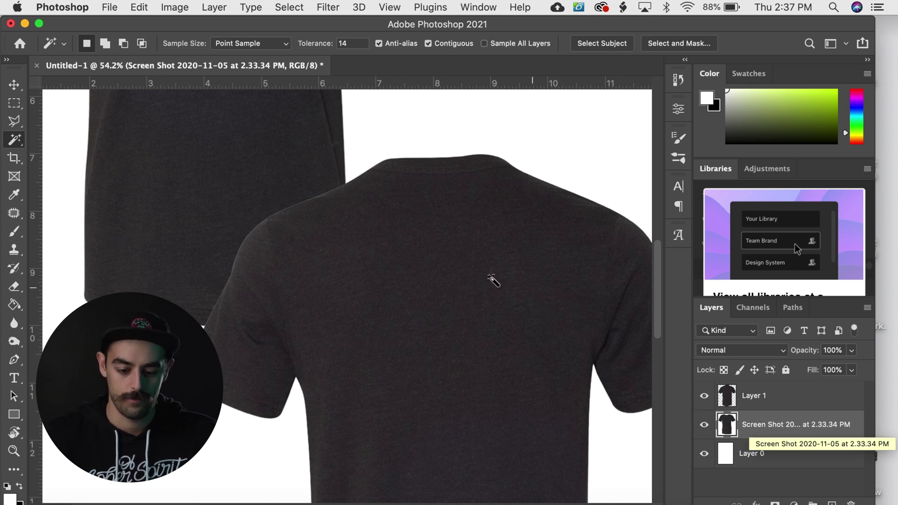
{"action": "scroll", "coordinate": [476, 266], "scroll_direction": "down", "scroll_amount": 3}
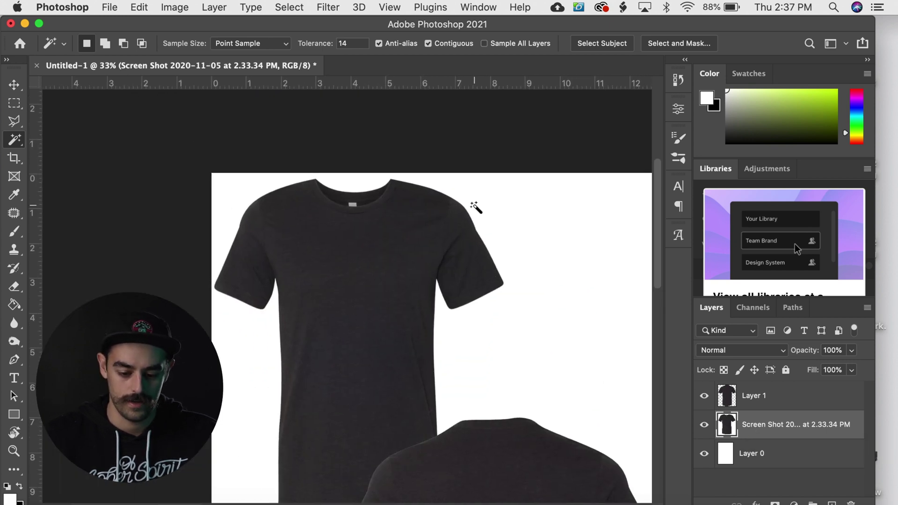
{"action": "left_click", "coordinate": [484, 201]}
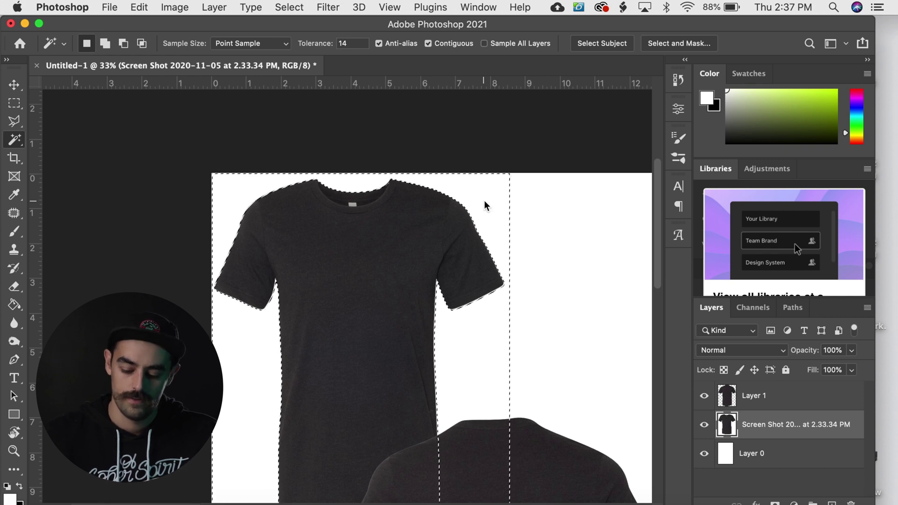
{"action": "left_click", "coordinate": [484, 200]}
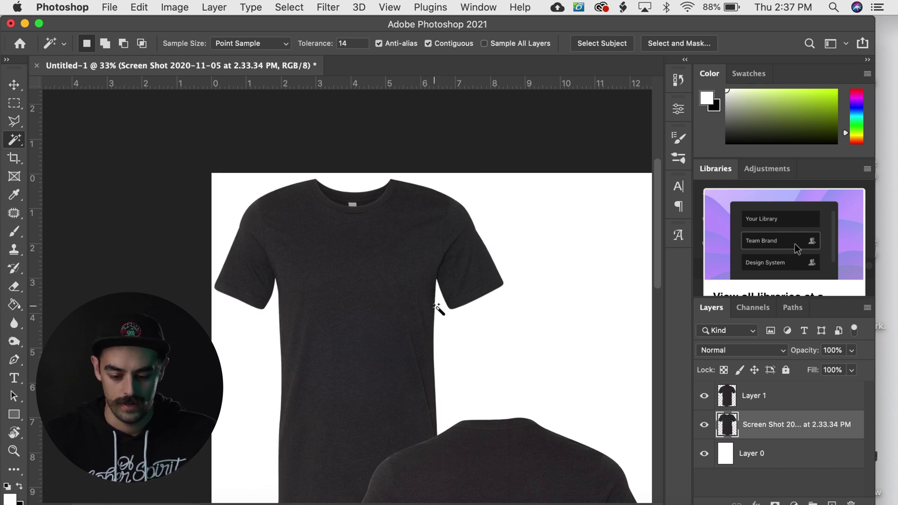
{"action": "scroll", "coordinate": [427, 374], "scroll_direction": "down", "scroll_amount": 2}
{"action": "scroll", "coordinate": [427, 374], "scroll_direction": "down", "scroll_amount": 3}
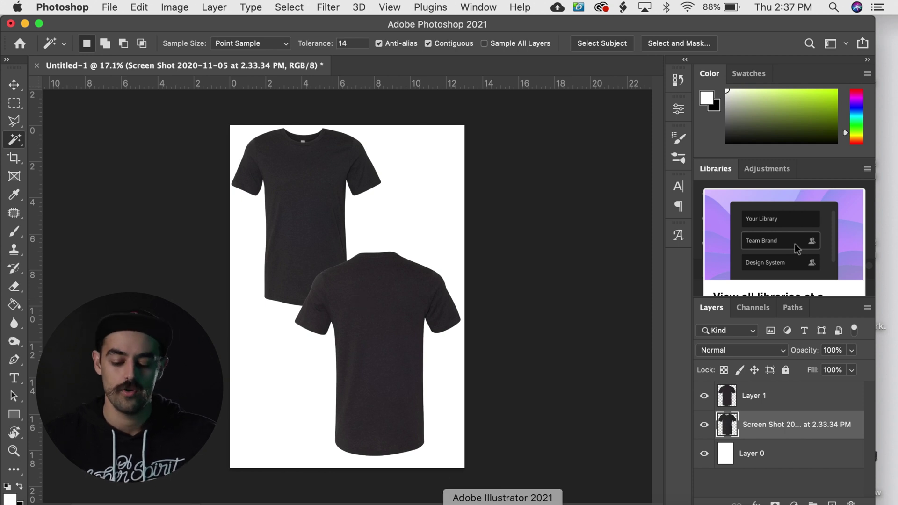
- Select and copy the LET MY LIFE BE A LIGHT torch artwork in Illustrator, then return to Photoshop
{"action": "left_click", "coordinate": [503, 503]}
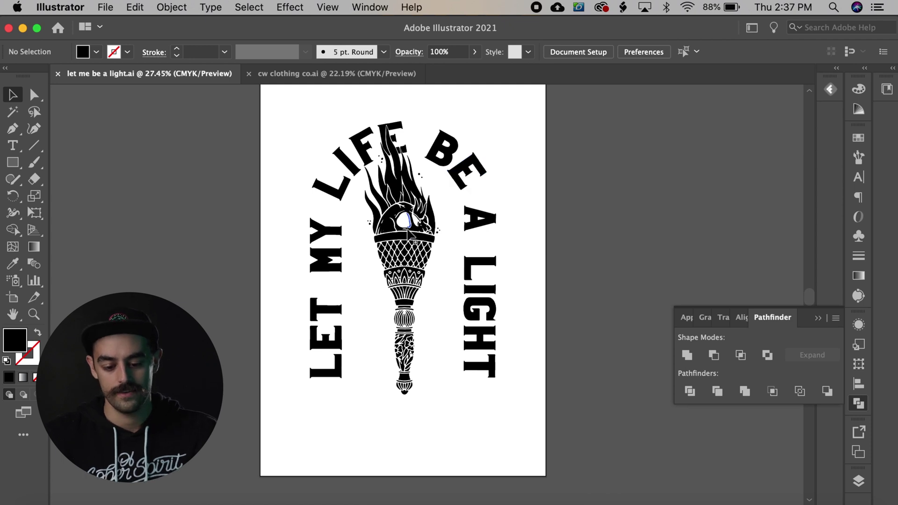
{"action": "left_click", "coordinate": [408, 233]}
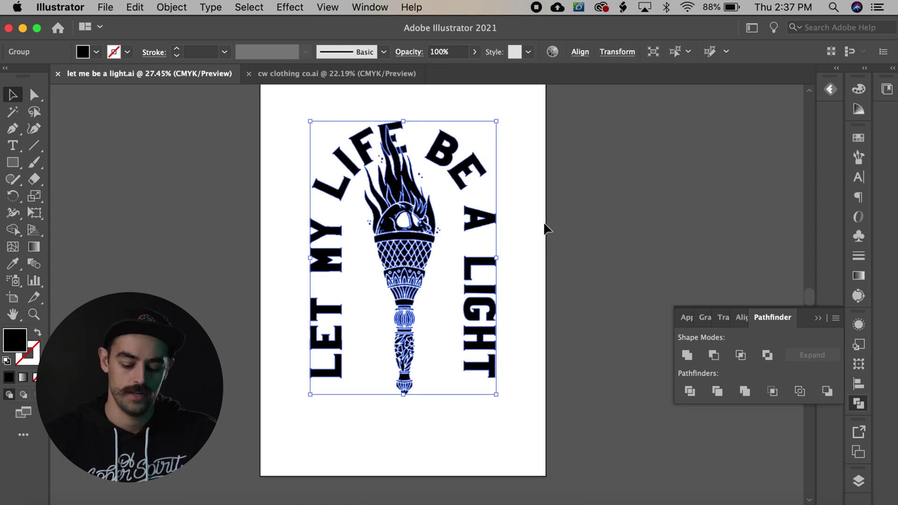
{"action": "key", "text": "super+8"}
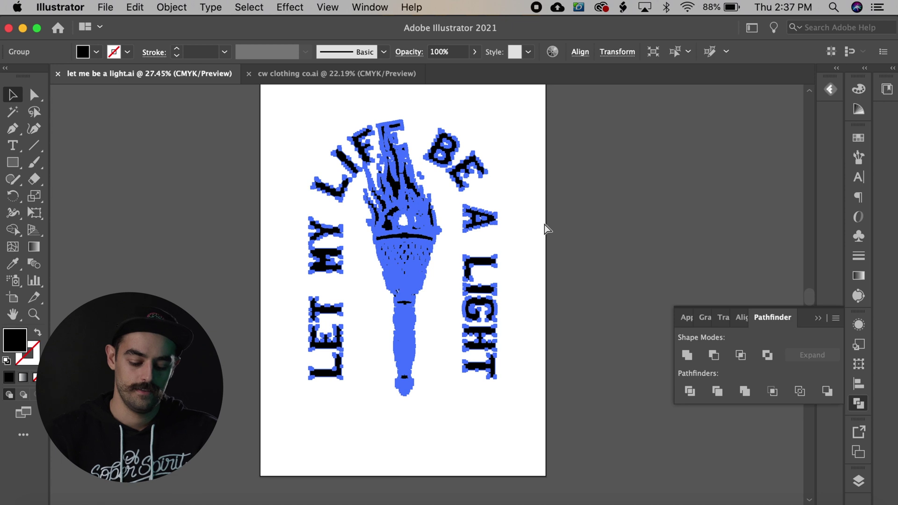
{"action": "key", "text": "ctrl+Right"}
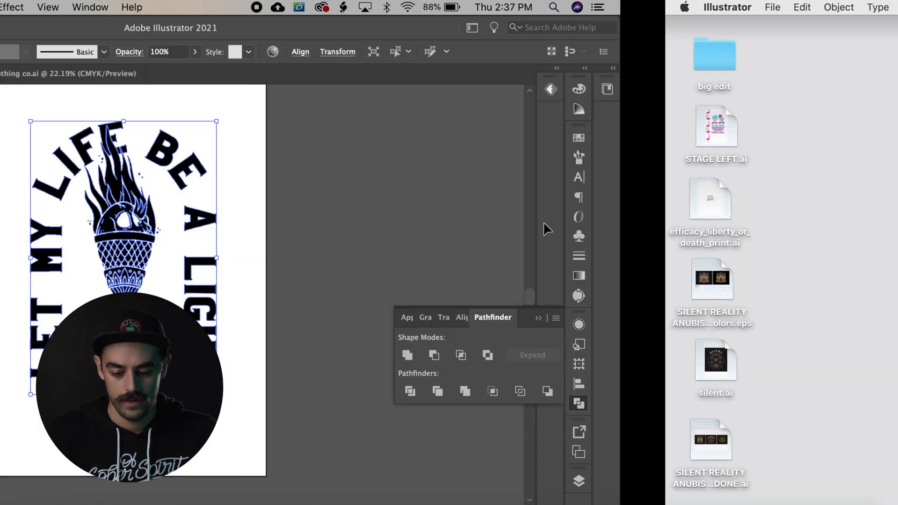
{"action": "key", "text": "ctrl+Left"}
{"action": "key", "text": "super+Tab"}
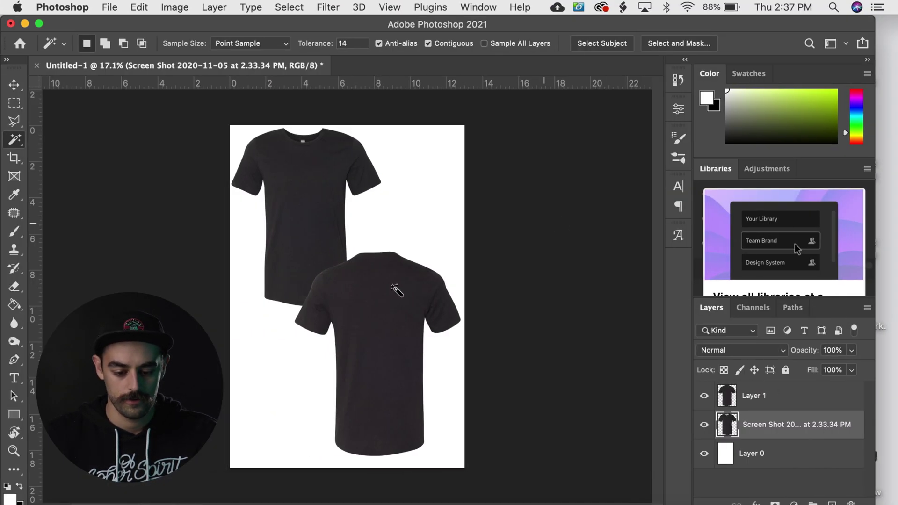
- Paste the torch artwork as a smart object and bring its layer in front of the shirts
{"action": "key", "text": "super+v"}
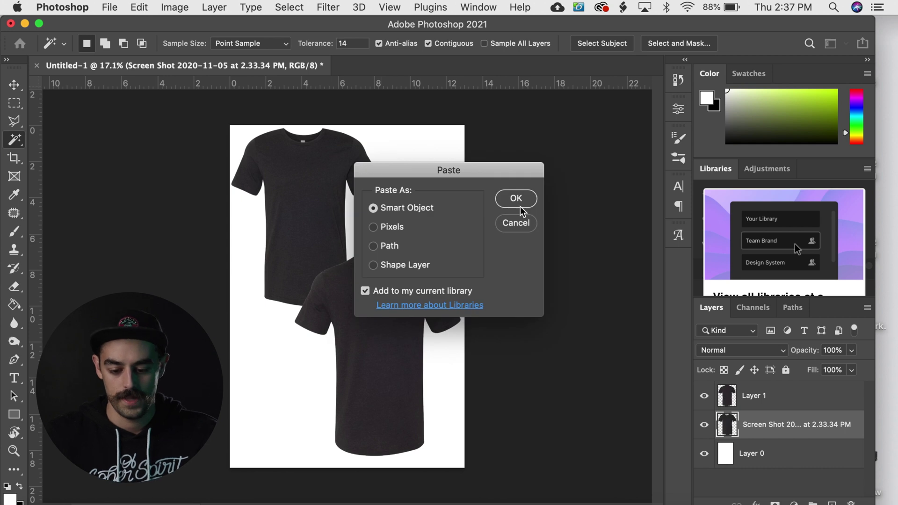
{"action": "left_click", "coordinate": [521, 205]}
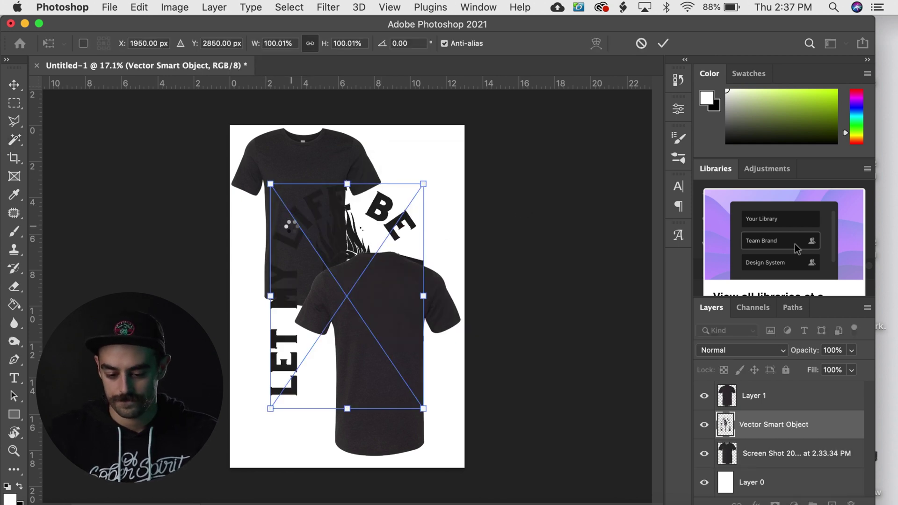
{"action": "key", "text": "Return"}
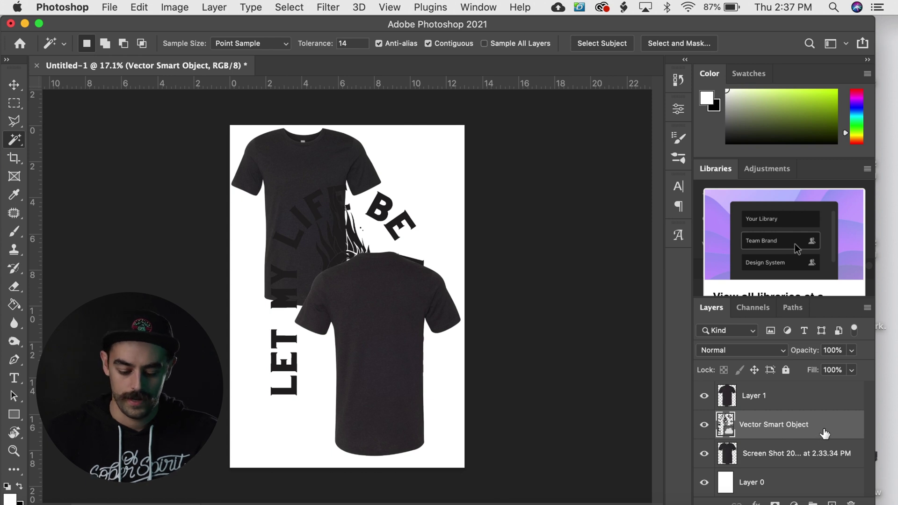
{"action": "key", "text": "super+bracketright"}
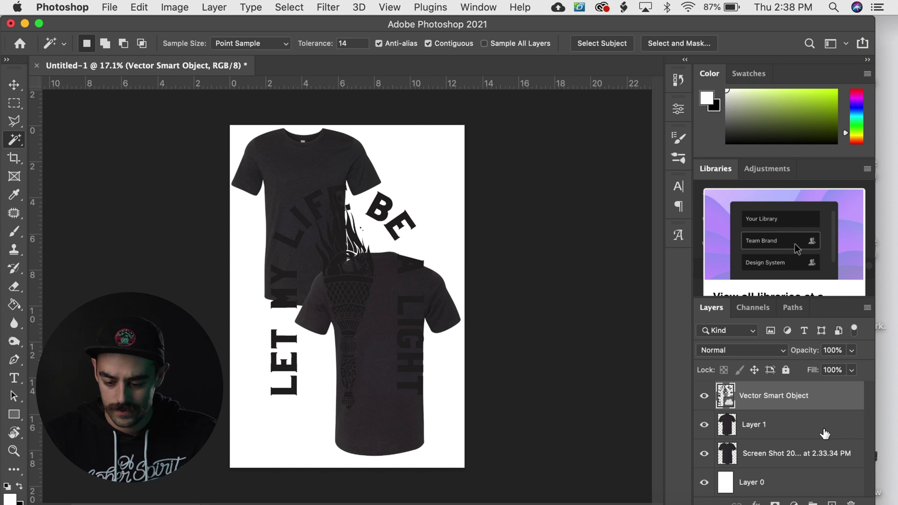
{"action": "mouse_move", "coordinate": [824, 403]}
{"action": "left_mouse_down"}
{"action": "mouse_move", "coordinate": [823, 433]}
{"action": "mouse_move", "coordinate": [818, 397]}
{"action": "left_mouse_up"}
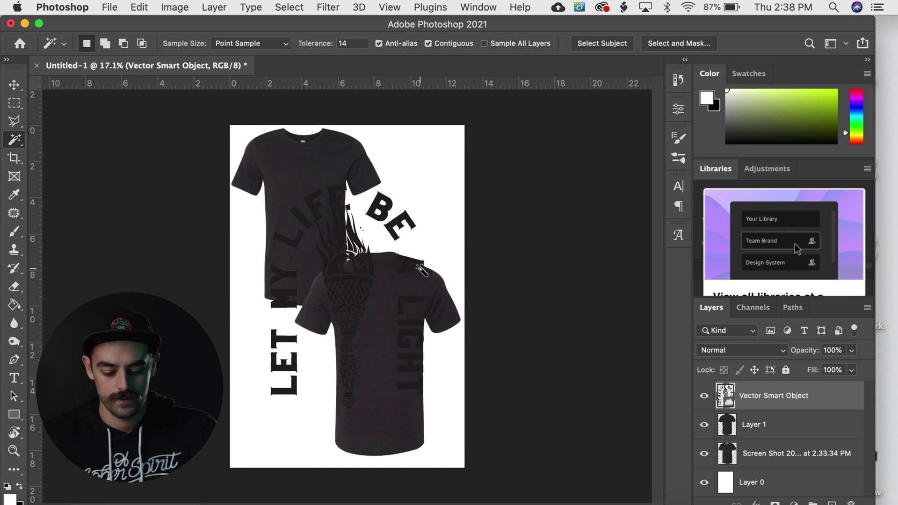
- Scale the torch artwork to about half and centre it on the rear tee's upper back
{"action": "key", "text": "super+t"}
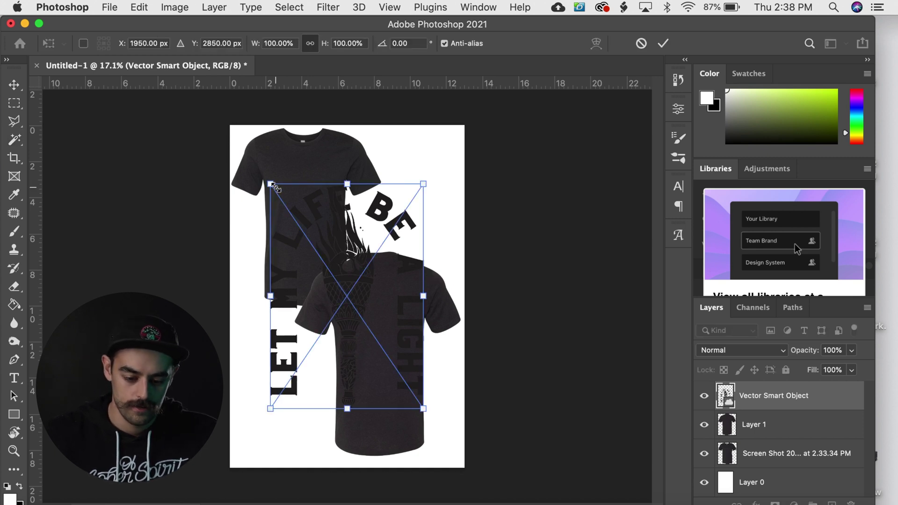
{"action": "left_click_drag", "start_coordinate": [275, 187], "coordinate": [359, 313]}
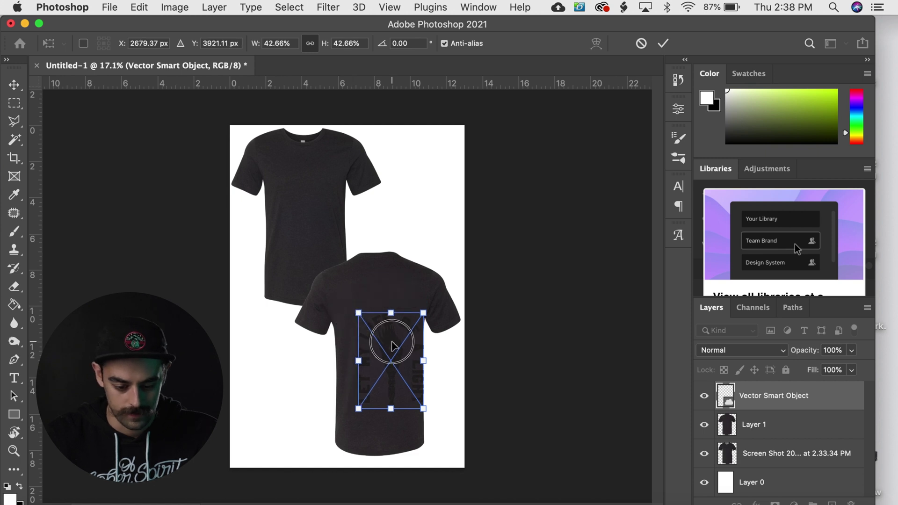
{"action": "left_click_drag", "start_coordinate": [392, 346], "coordinate": [379, 309]}
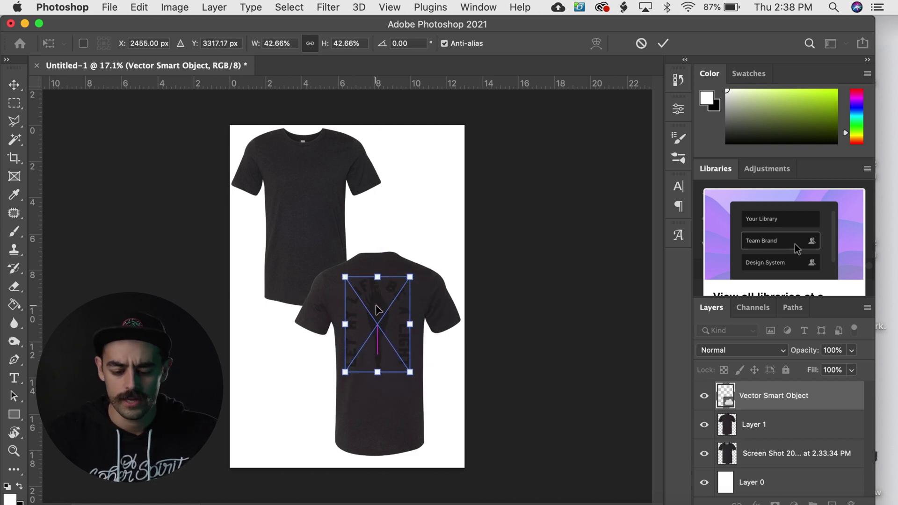
{"action": "key", "text": "Right"}
{"action": "key", "text": "Right"}
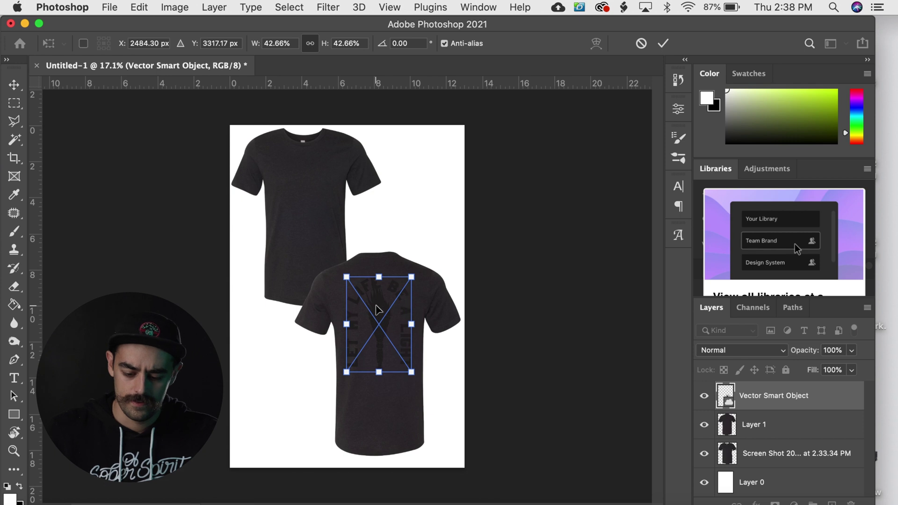
{"action": "key", "text": "Return"}
{"action": "key", "text": "w"}
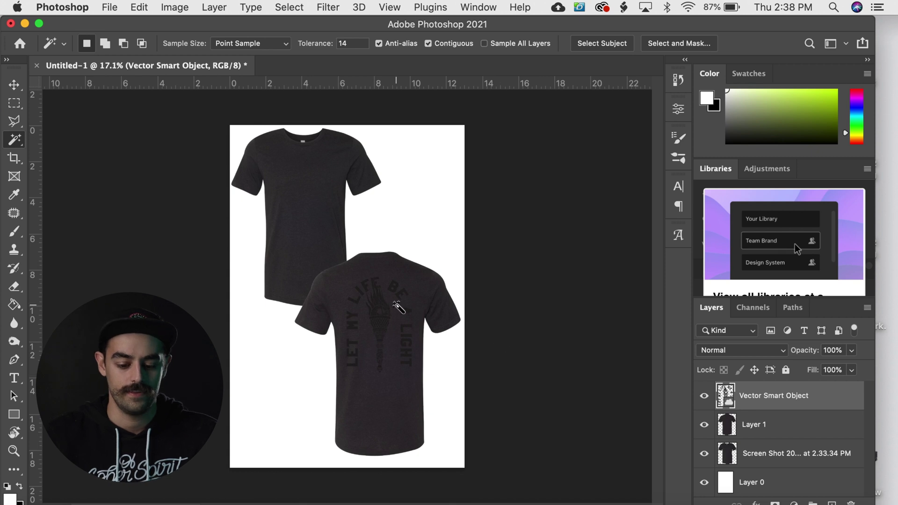
- Add a Color Overlay effect to the torch artwork's Vector Smart Object layer
{"action": "double_click", "coordinate": [830, 402]}
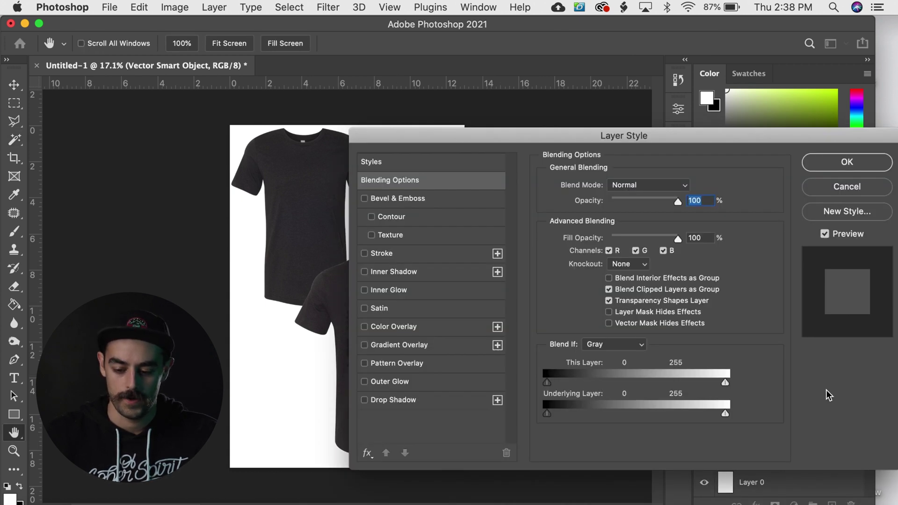
{"action": "left_click", "coordinate": [437, 327]}
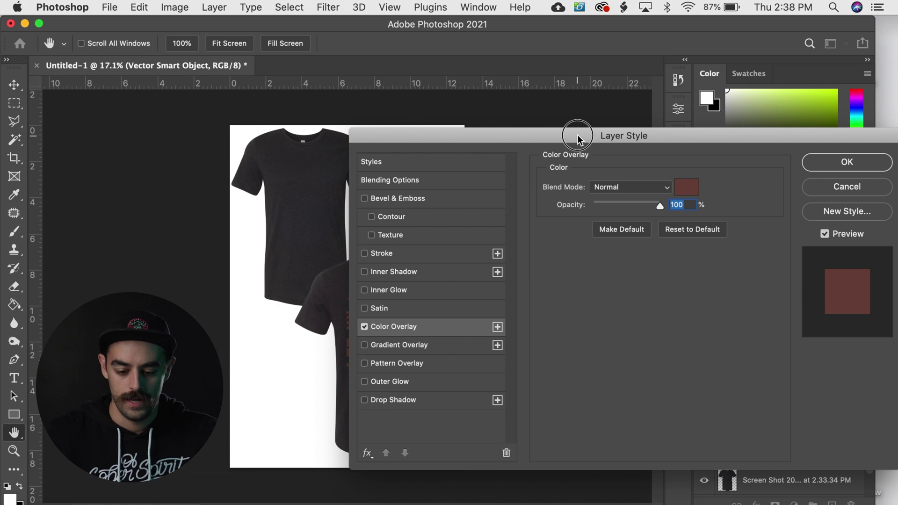
{"action": "left_click_drag", "start_coordinate": [577, 134], "coordinate": [675, 119]}
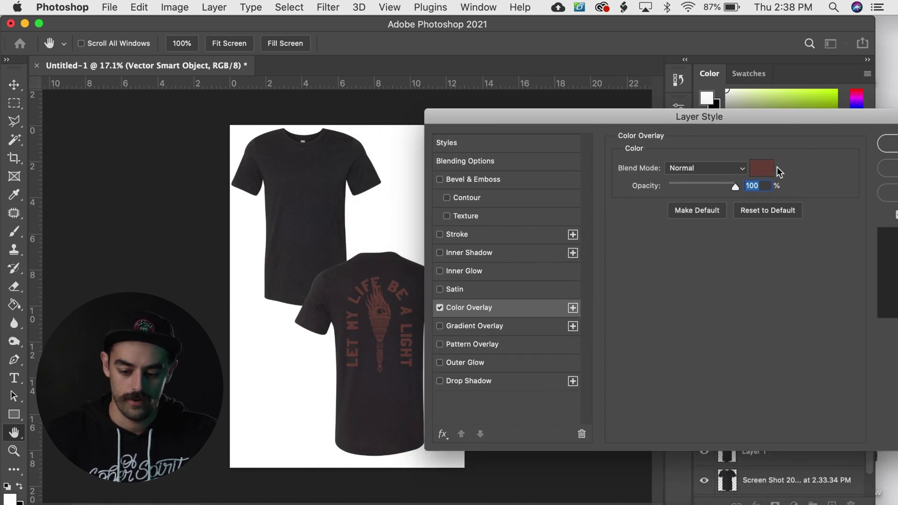
- Set the overlay colour to pure white ffffff and apply the layer style
{"action": "left_click", "coordinate": [762, 168]}
{"action": "left_click", "coordinate": [642, 291]}
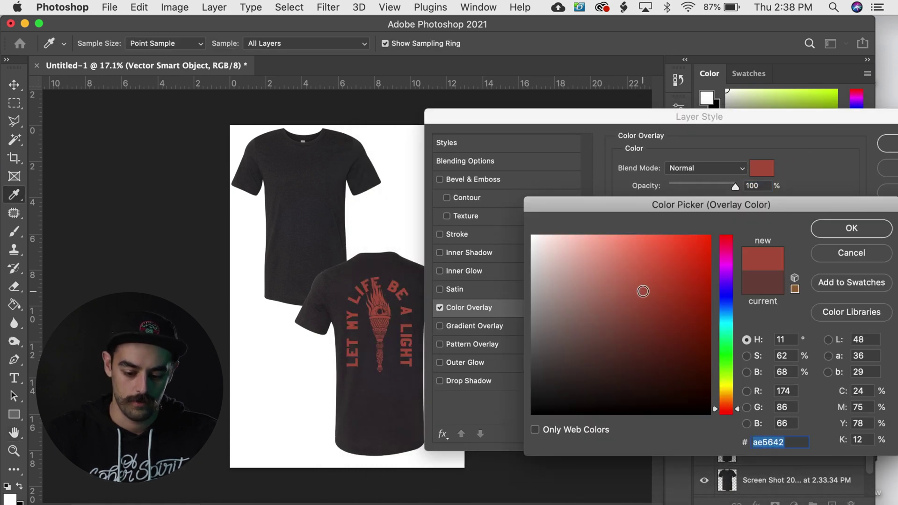
{"action": "left_click", "coordinate": [708, 249]}
{"action": "left_click", "coordinate": [692, 328]}
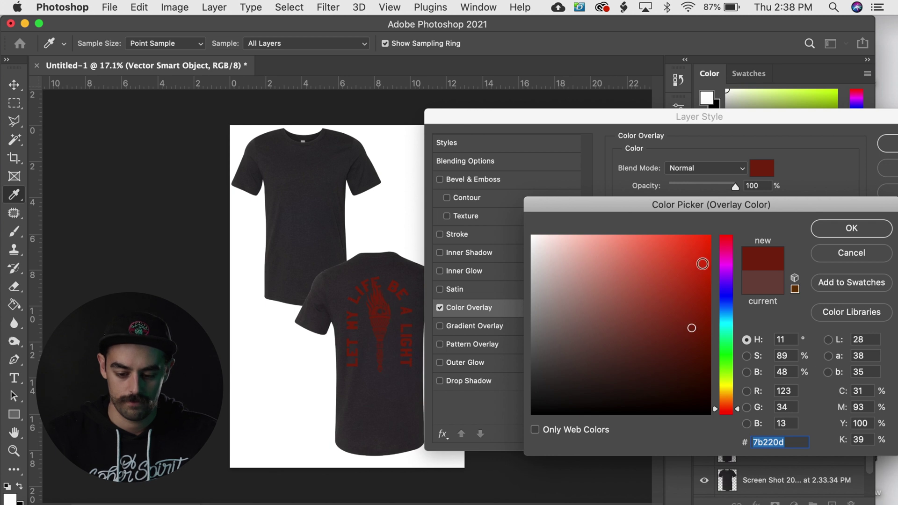
{"action": "left_click", "coordinate": [706, 248]}
{"action": "left_click", "coordinate": [727, 335]}
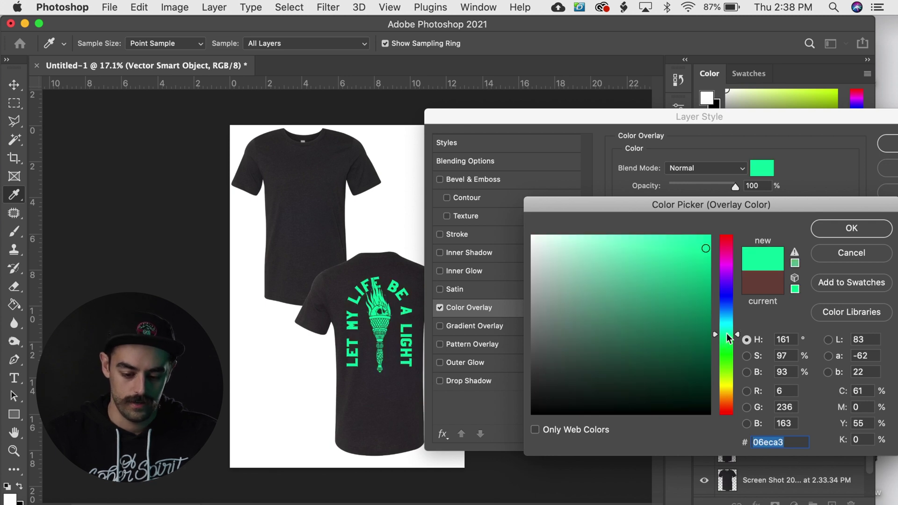
{"action": "left_click_drag", "start_coordinate": [556, 259], "coordinate": [521, 225]}
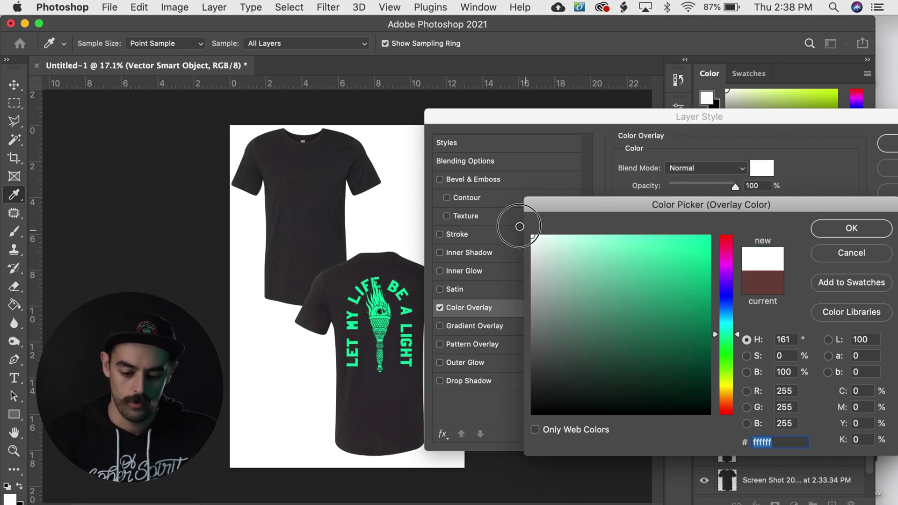
{"action": "left_click", "coordinate": [859, 231]}
{"action": "left_click_drag", "start_coordinate": [795, 117], "coordinate": [638, 134]}
{"action": "left_click", "coordinate": [661, 150]}
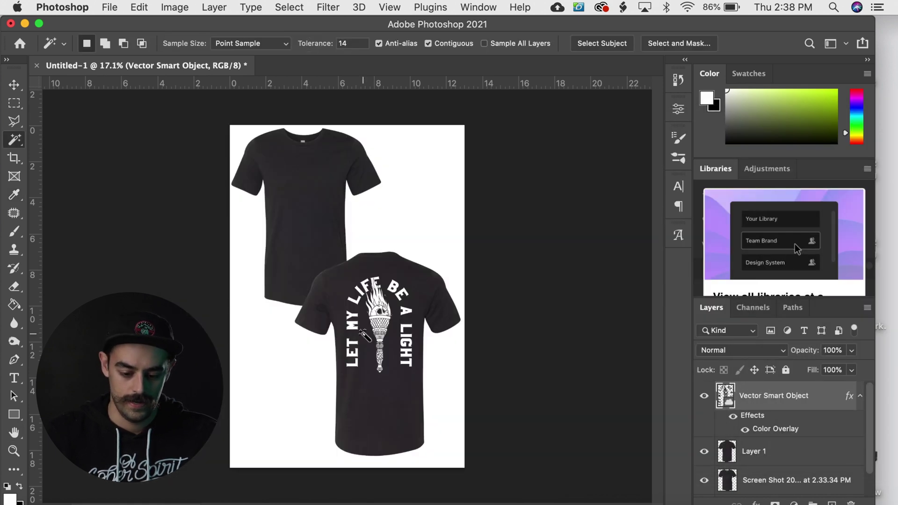
{"action": "scroll", "coordinate": [364, 335], "scroll_direction": "up", "scroll_amount": 5}
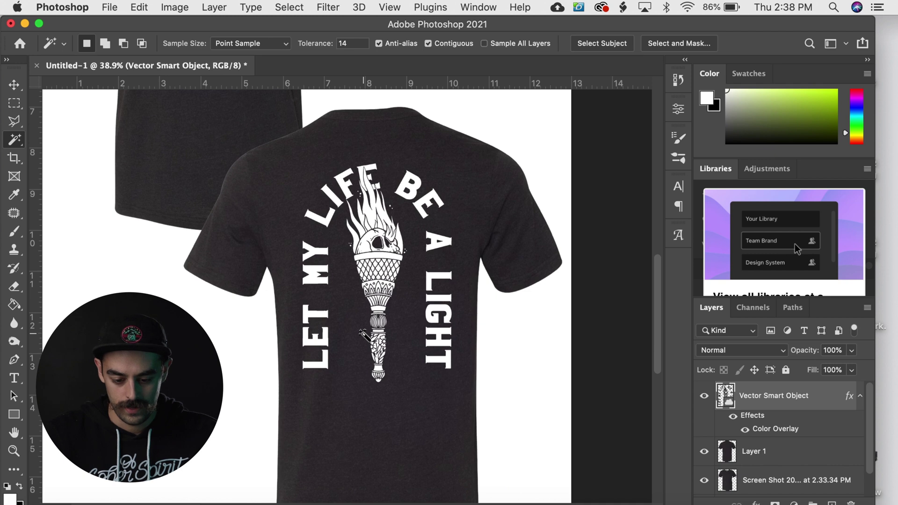
{"action": "scroll", "coordinate": [364, 335], "scroll_direction": "down", "scroll_amount": 3}
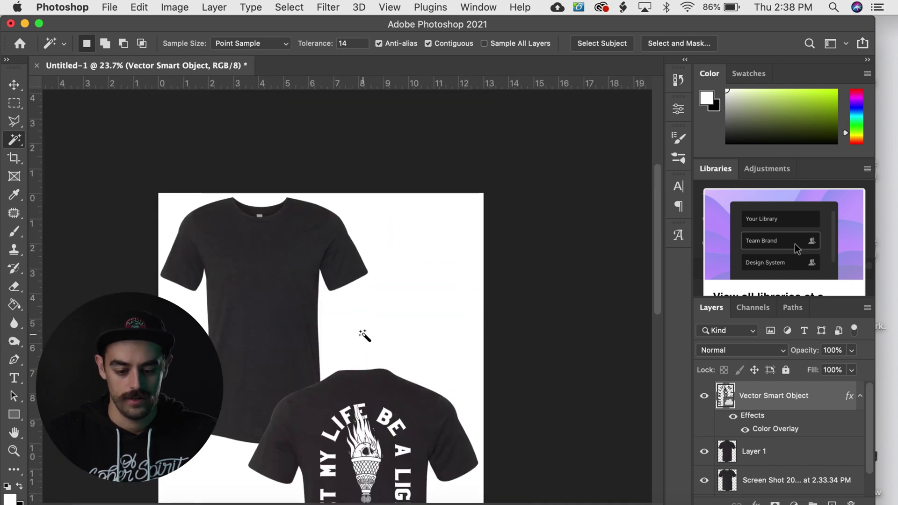
- Copy the black Catch Wind badge from cw clothing co.ai in Illustrator, then return to Photoshop
{"action": "left_click", "coordinate": [521, 501]}
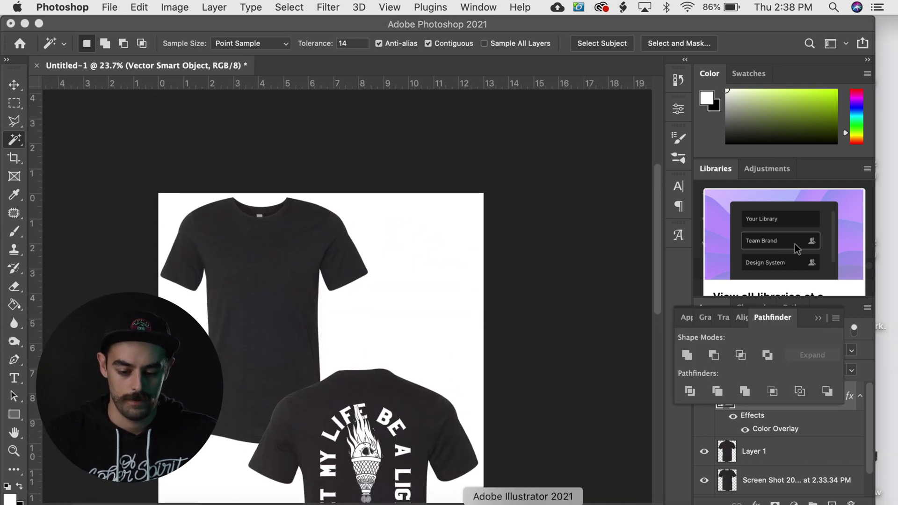
{"action": "left_click", "coordinate": [627, 224]}
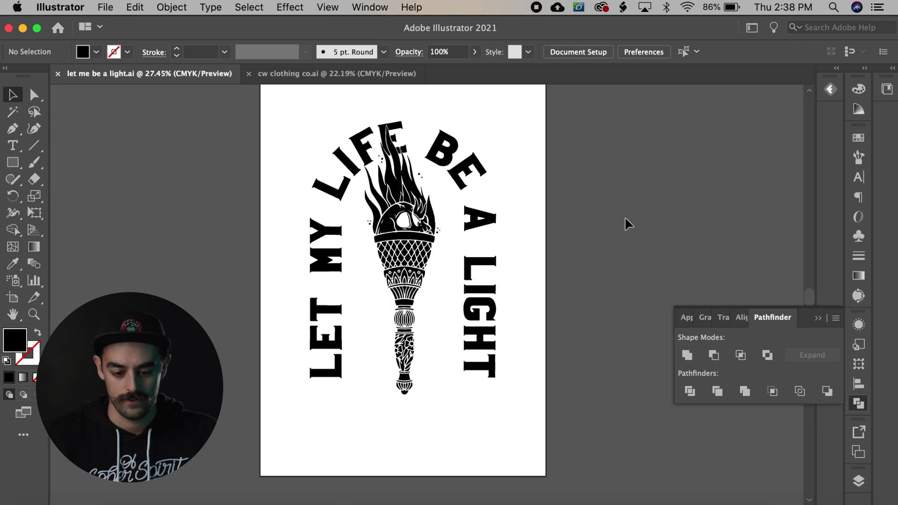
{"action": "left_click", "coordinate": [348, 75]}
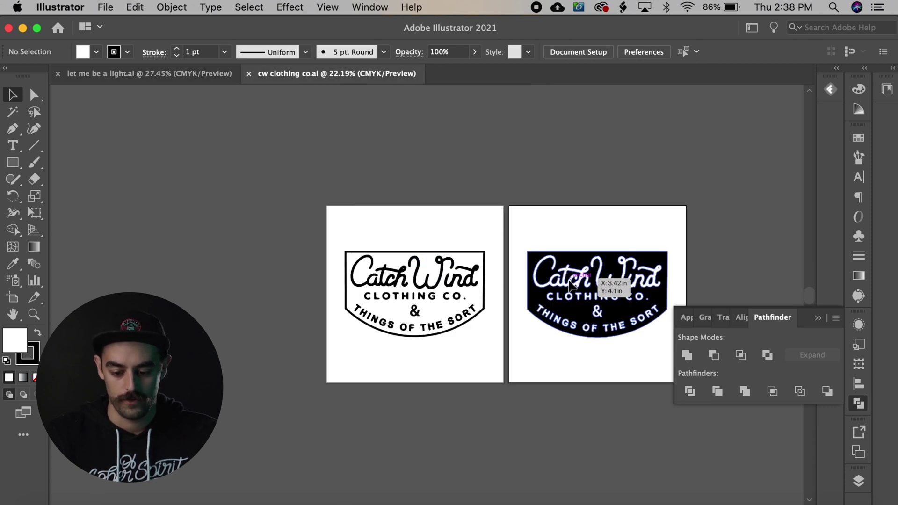
{"action": "left_click", "coordinate": [571, 285]}
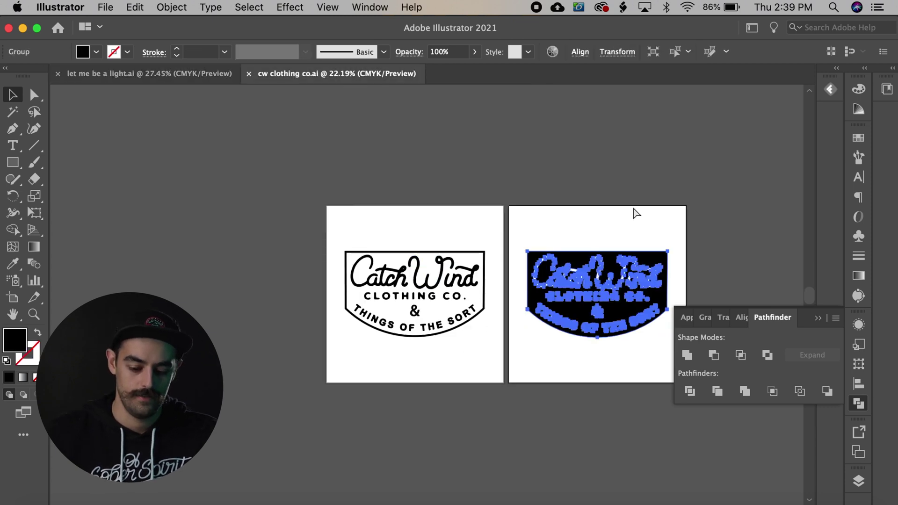
{"action": "left_click", "coordinate": [115, 73]}
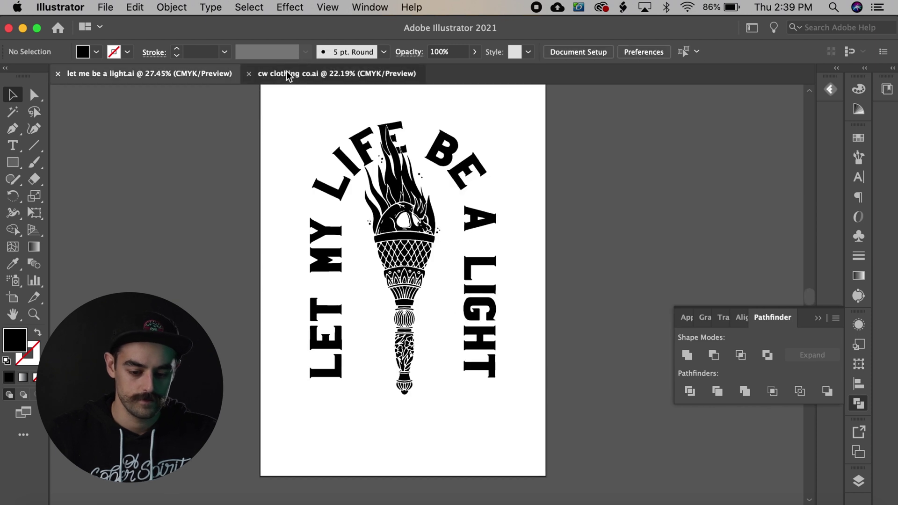
{"action": "left_click", "coordinate": [289, 76]}
{"action": "key", "text": "ctrl+Right"}
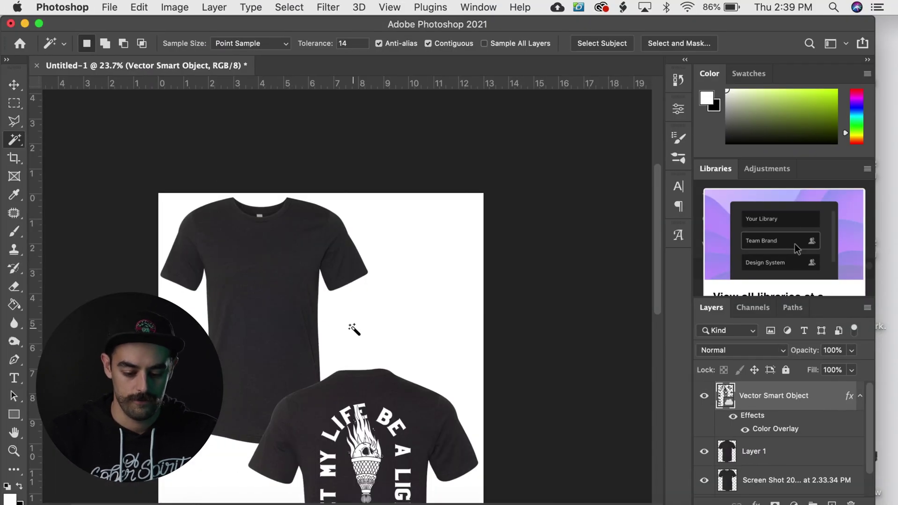
- Paste the Catch Wind logo as a smart object and shrink it to about 1.1 inches on the front tee's chest
{"action": "key", "text": "super+v"}
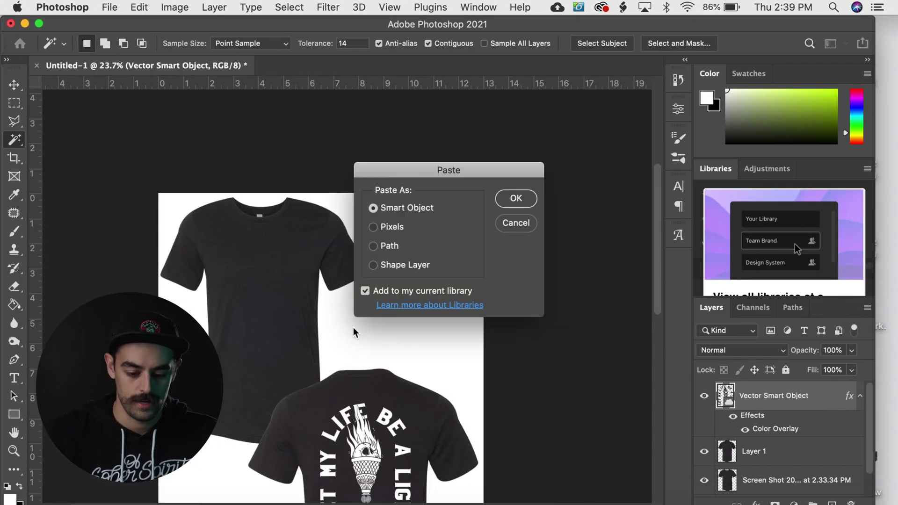
{"action": "left_click", "coordinate": [513, 201]}
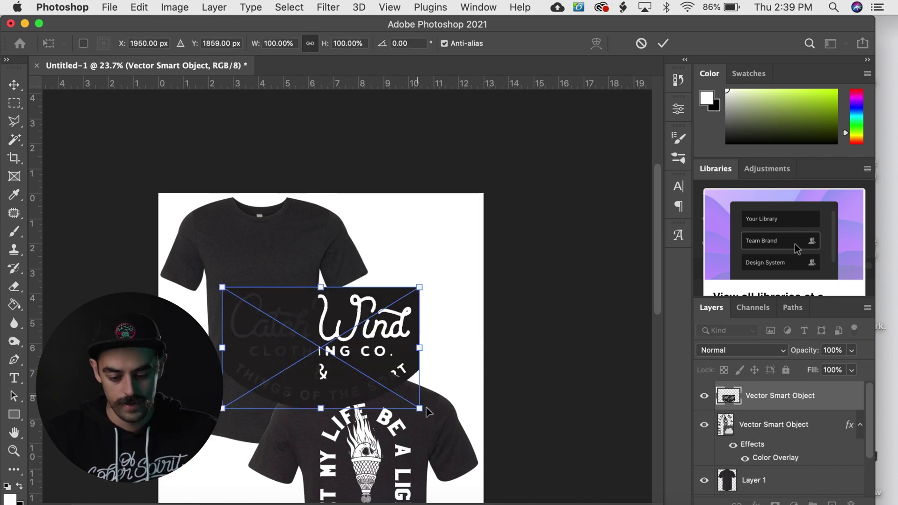
{"action": "left_click_drag", "start_coordinate": [419, 409], "coordinate": [463, 194]}
{"action": "scroll", "coordinate": [258, 306], "scroll_direction": "up", "scroll_amount": 5}
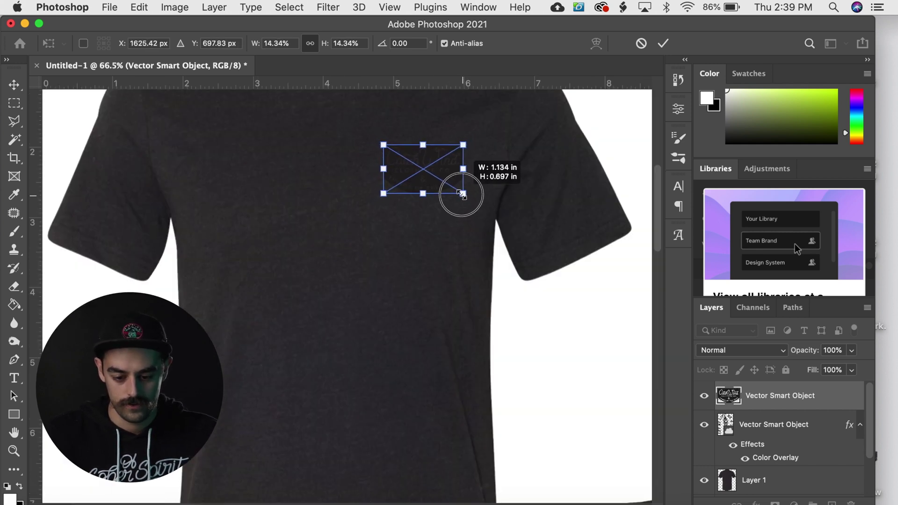
{"action": "left_click_drag", "start_coordinate": [461, 193], "coordinate": [459, 195]}
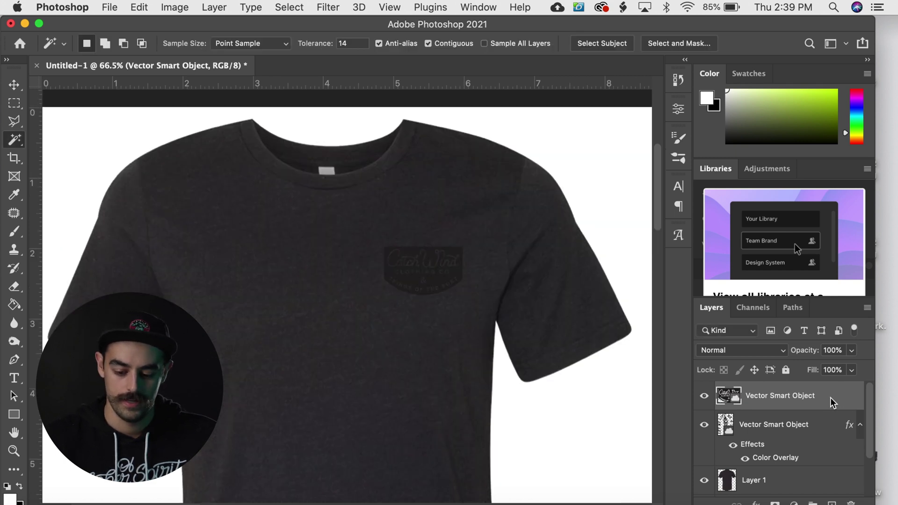
{"action": "double_click", "coordinate": [832, 403]}
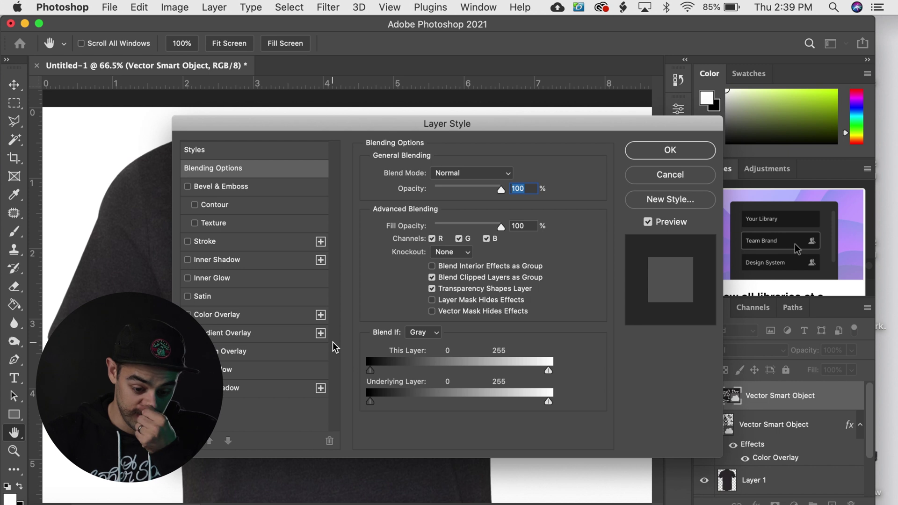
- Give the chest logo a white Color Overlay and zoom out to view both shirts
{"action": "left_click", "coordinate": [264, 318]}
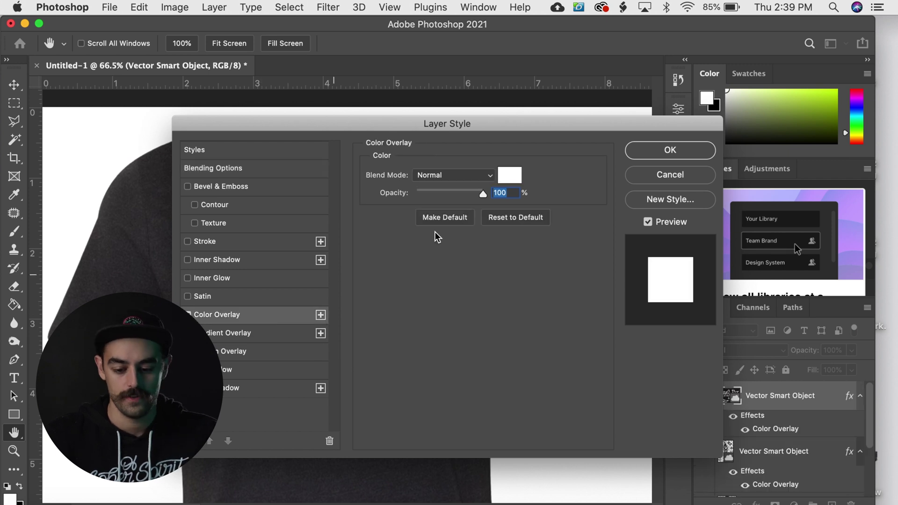
{"action": "left_click", "coordinate": [684, 153]}
{"action": "scroll", "coordinate": [468, 276], "scroll_direction": "down", "scroll_amount": 6}
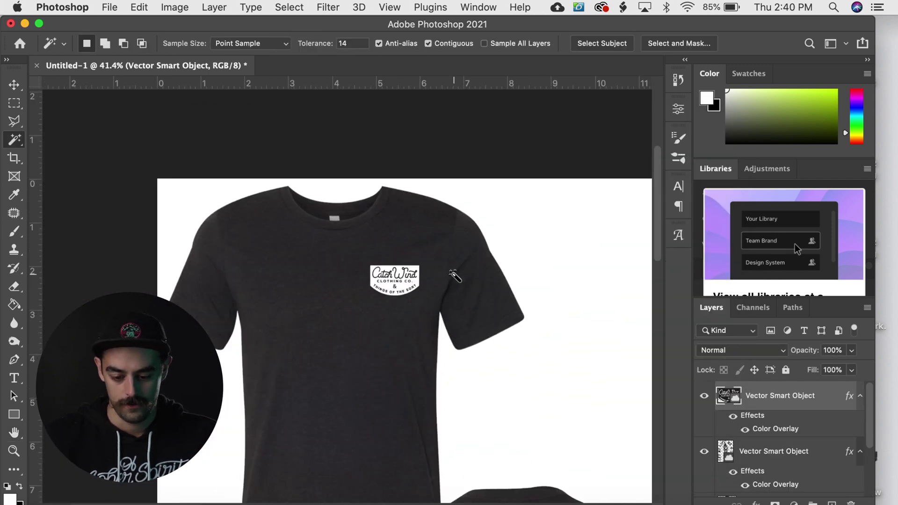
{"action": "scroll", "coordinate": [454, 277], "scroll_direction": "down", "scroll_amount": 1}
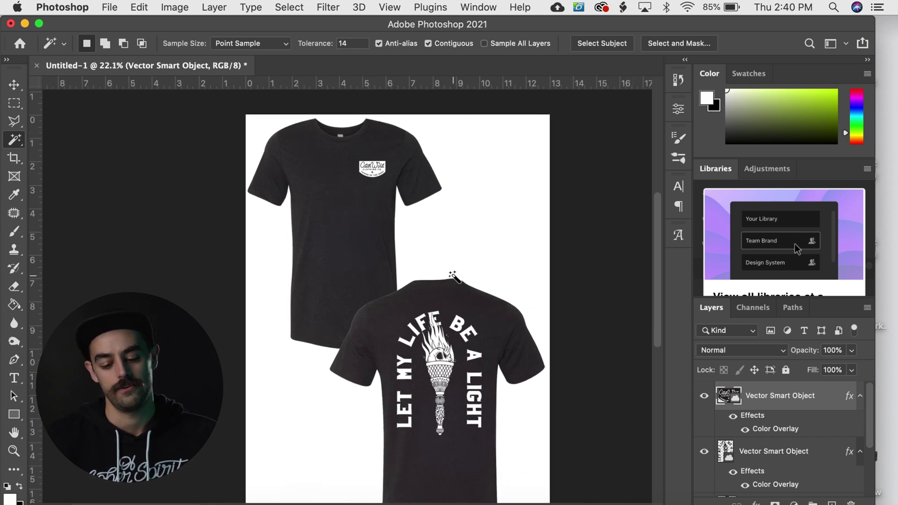
{"action": "left_click", "coordinate": [811, 456]}
{"action": "scroll", "coordinate": [811, 456], "scroll_direction": "down", "scroll_amount": 2}
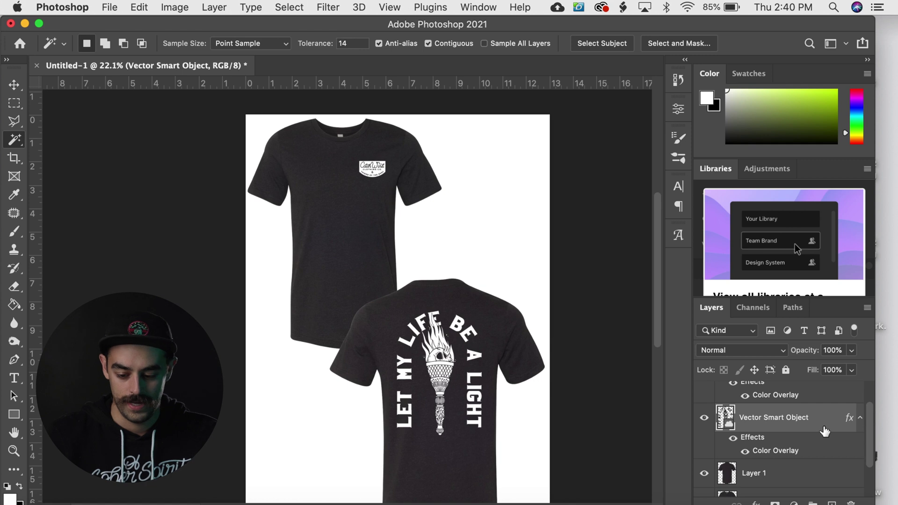
- Duplicate the torch print, hide the copy's colour overlay, and enlarge it to about 132%
{"action": "key", "text": "super+j"}
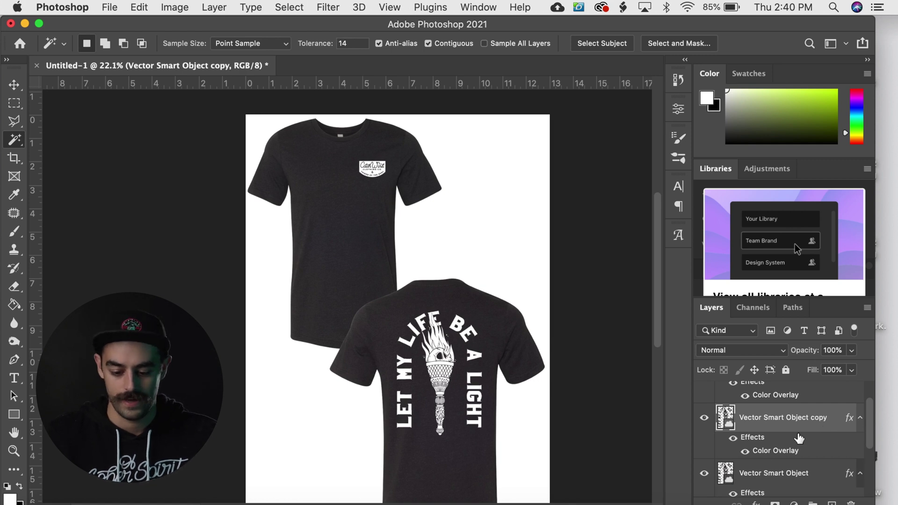
{"action": "left_click", "coordinate": [734, 441]}
{"action": "key", "text": "super+t"}
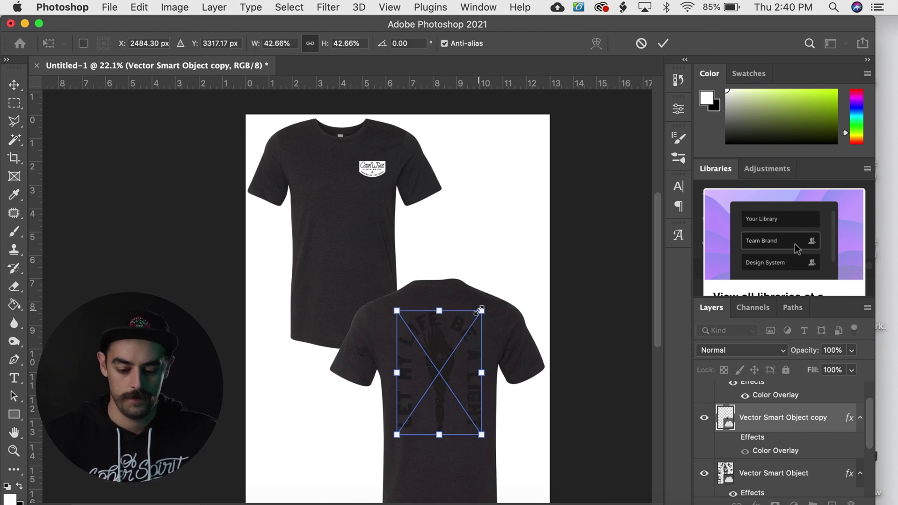
{"action": "left_click_drag", "start_coordinate": [480, 311], "coordinate": [581, 188]}
{"action": "left_click_drag", "start_coordinate": [517, 233], "coordinate": [482, 196]}
{"action": "key", "text": "Return"}
{"action": "key", "text": "w"}
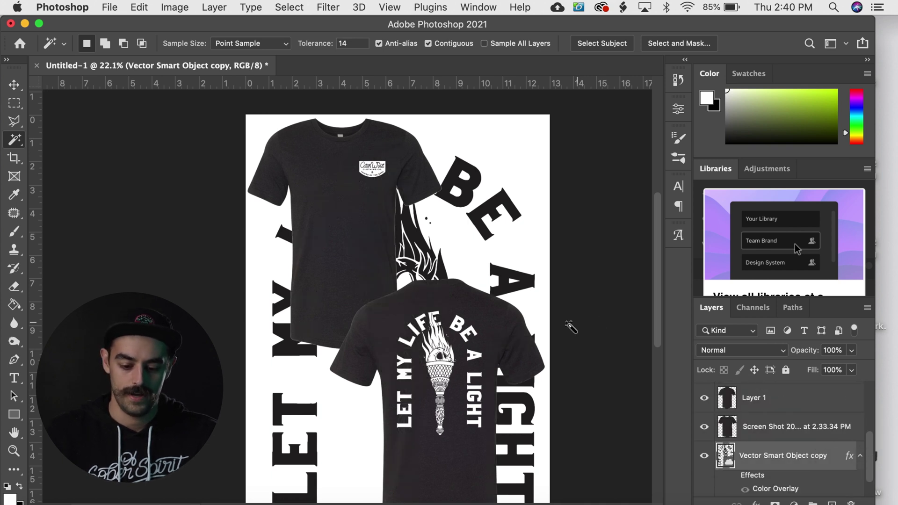
- Fade the enlarged torch copy to 37% opacity
{"action": "scroll", "coordinate": [544, 337], "scroll_direction": "down", "scroll_amount": 2}
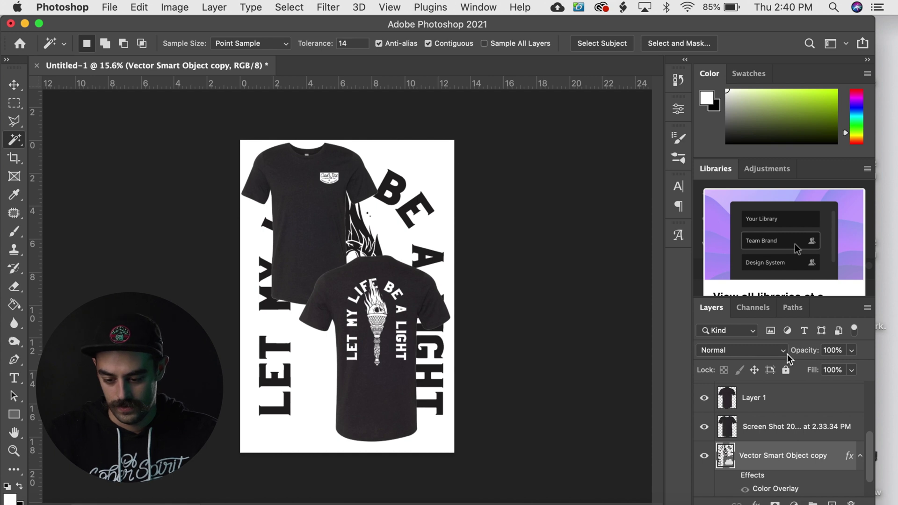
{"action": "left_click", "coordinate": [851, 352]}
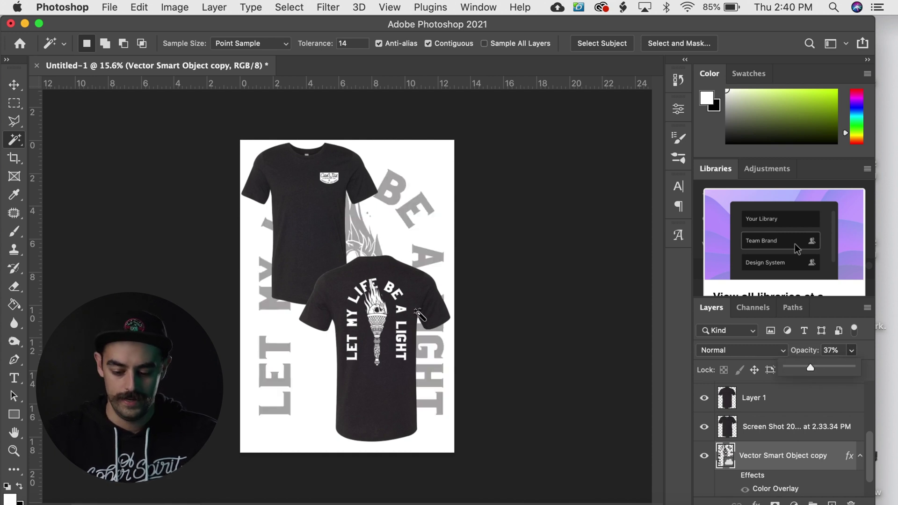
{"action": "left_click", "coordinate": [786, 401]}
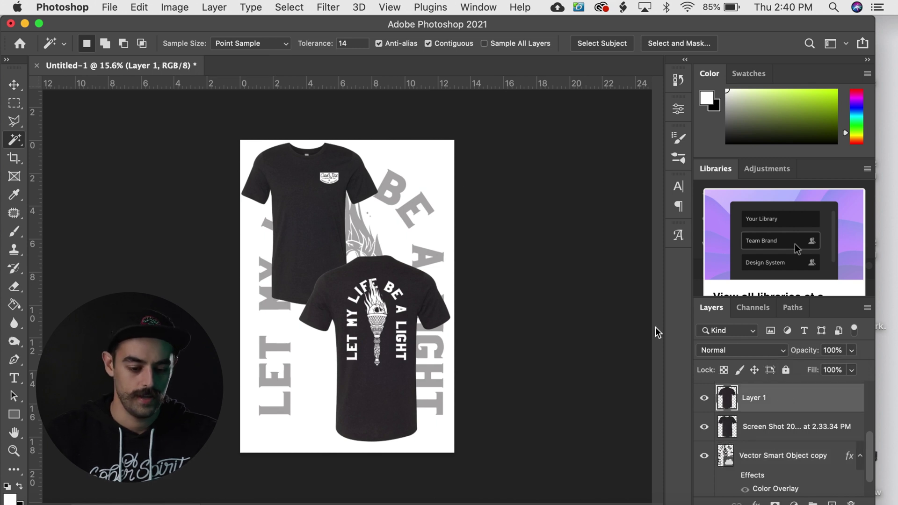
{"action": "left_click", "coordinate": [15, 103]}
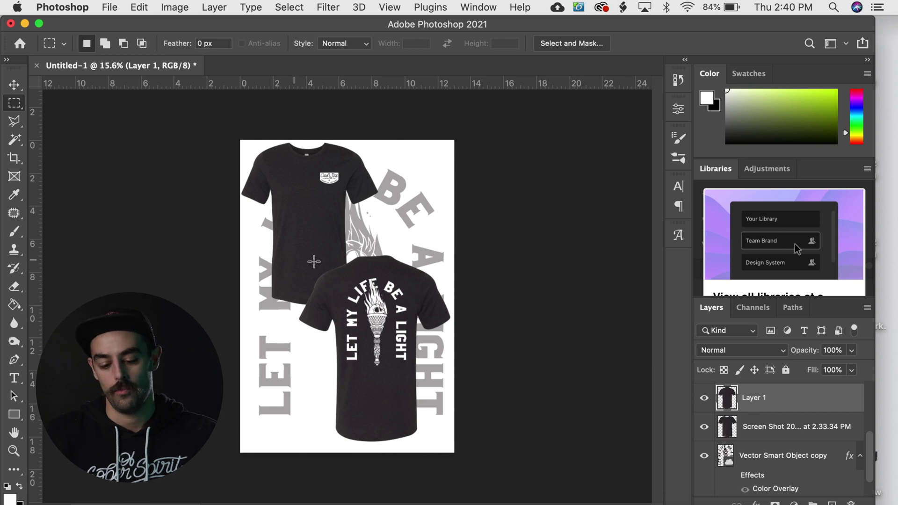
{"action": "scroll", "coordinate": [340, 273], "scroll_direction": "up", "scroll_amount": 5}
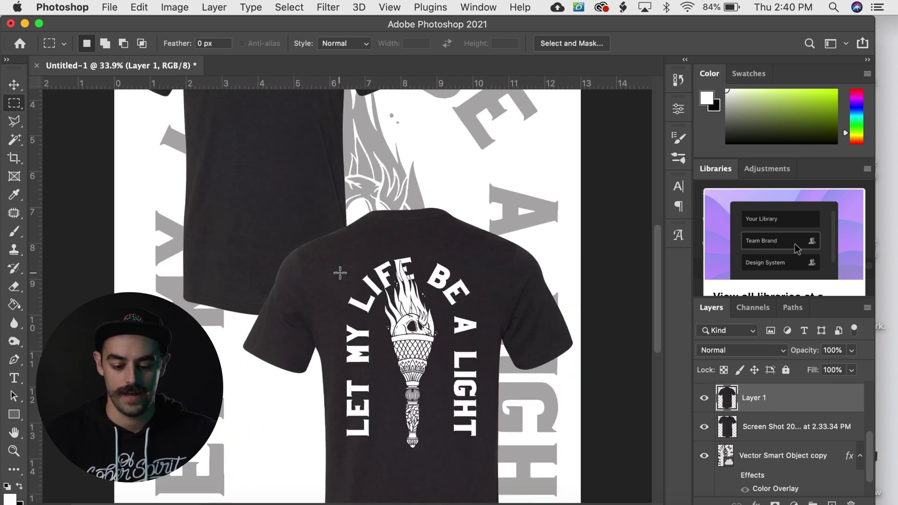
{"action": "scroll", "coordinate": [340, 273], "scroll_direction": "up", "scroll_amount": 10}
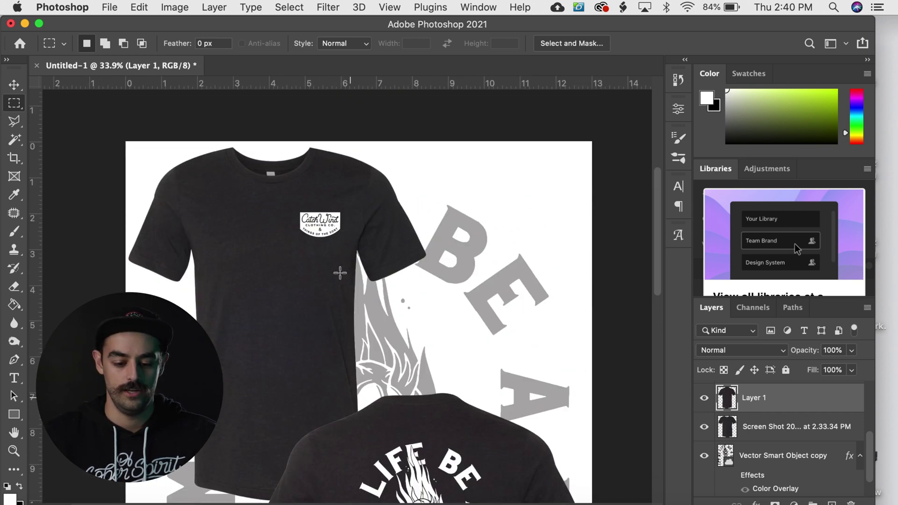
{"action": "scroll", "coordinate": [340, 273], "scroll_direction": "up", "scroll_amount": 2}
{"action": "scroll", "coordinate": [340, 274], "scroll_direction": "up", "scroll_amount": 1}
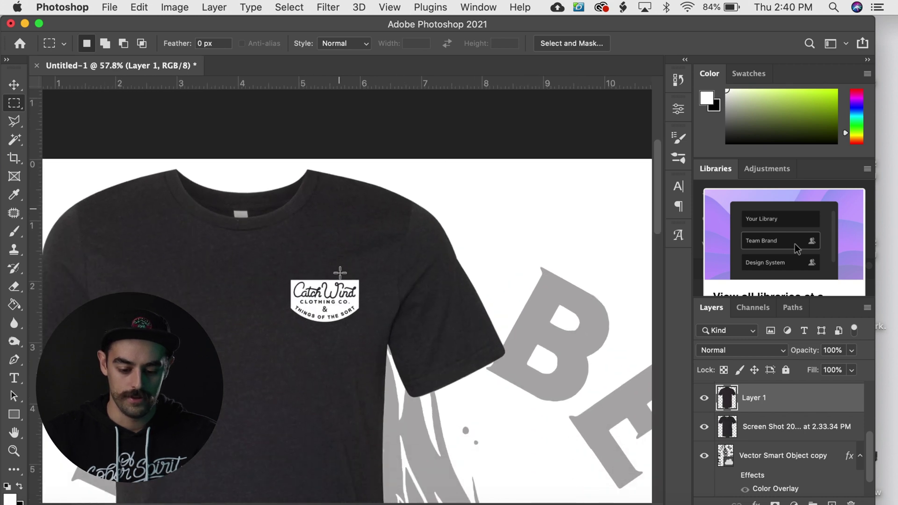
{"action": "scroll", "coordinate": [340, 272], "scroll_direction": "down", "scroll_amount": 2}
{"action": "scroll", "coordinate": [232, 250], "scroll_direction": "down", "scroll_amount": 2}
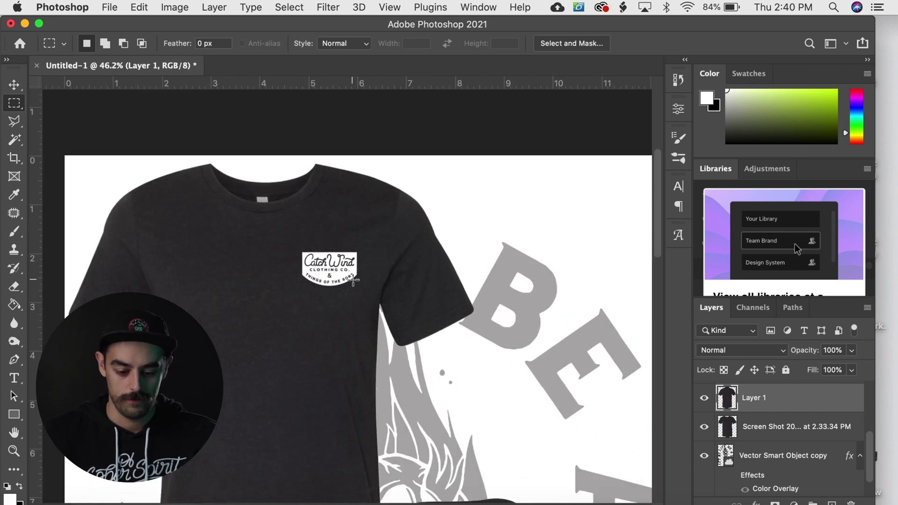
{"action": "scroll", "coordinate": [330, 275], "scroll_direction": "down", "scroll_amount": 15}
{"action": "scroll", "coordinate": [329, 275], "scroll_direction": "right", "scroll_amount": 6}
{"action": "scroll", "coordinate": [329, 275], "scroll_direction": "up", "scroll_amount": 3}
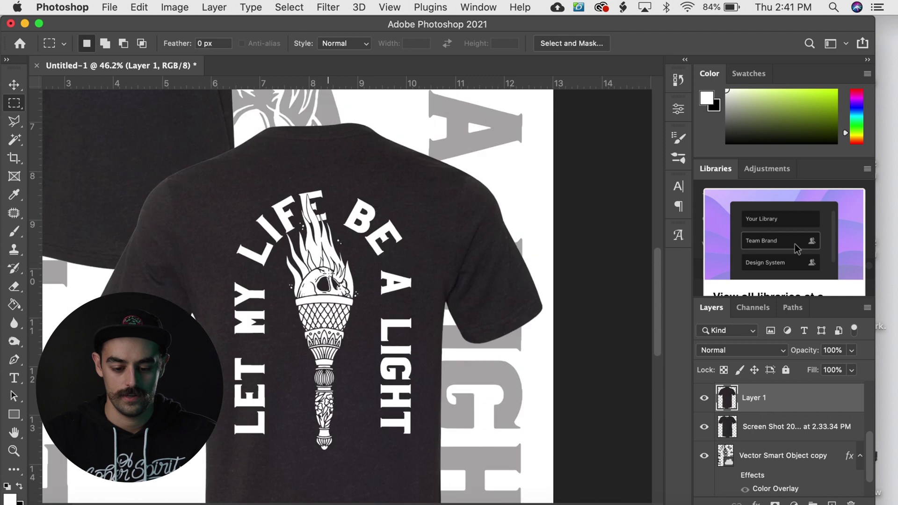
{"action": "scroll", "coordinate": [329, 272], "scroll_direction": "down", "scroll_amount": 1}
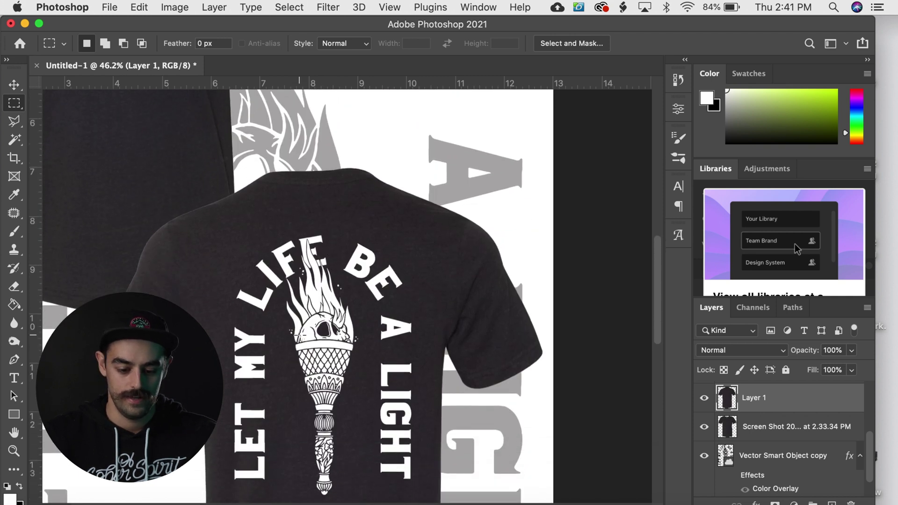
{"action": "scroll", "coordinate": [300, 335], "scroll_direction": "down", "scroll_amount": 5}
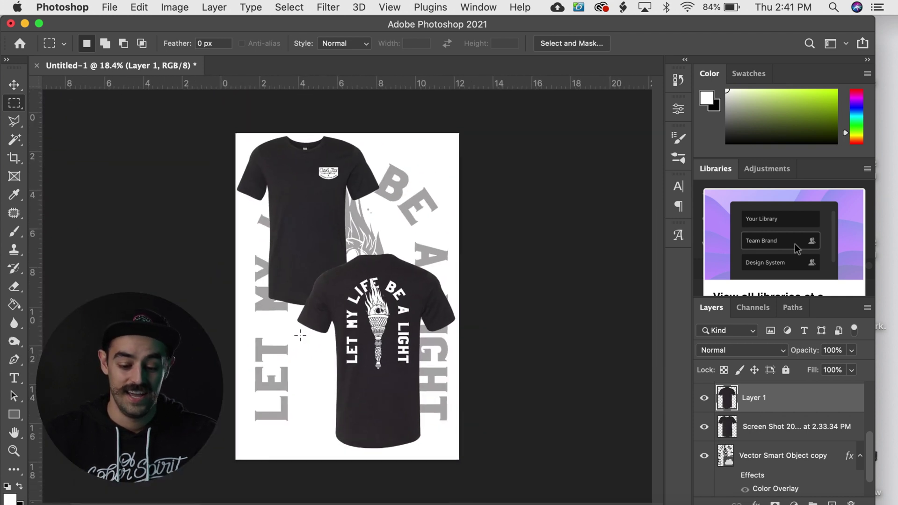
{"action": "scroll", "coordinate": [300, 335], "scroll_direction": "down", "scroll_amount": 1}
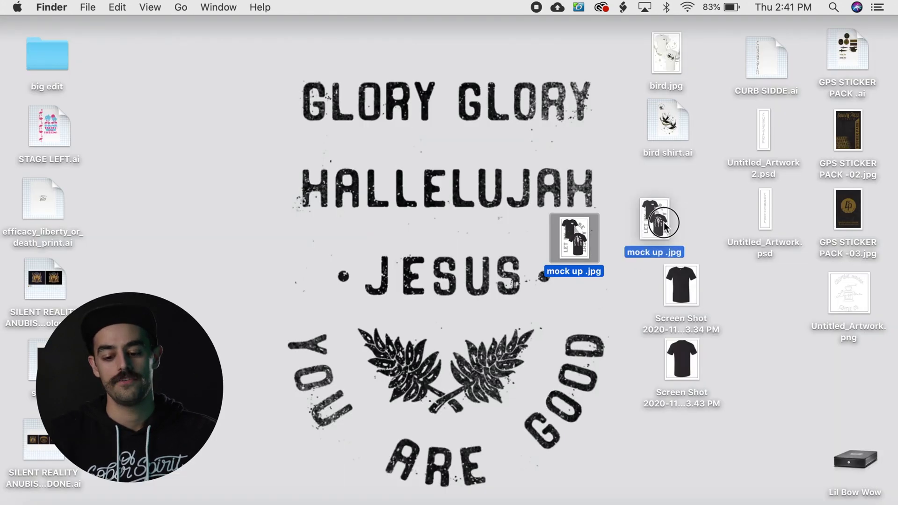
{"action": "left_click_drag", "start_coordinate": [582, 232], "coordinate": [677, 213]}
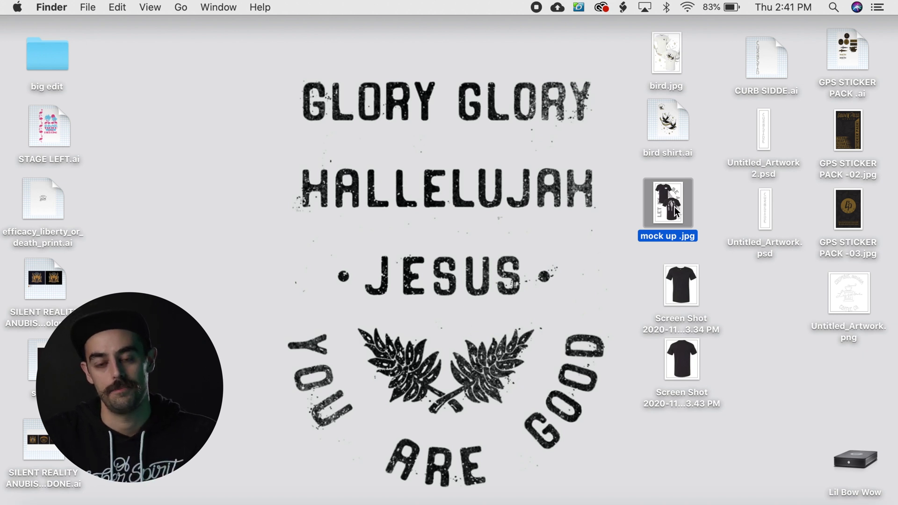
- Capture screenshots of the camo hoodie's front and back views
{"action": "key", "text": "ctrl+Left"}
{"action": "key", "text": "ctrl+Left"}
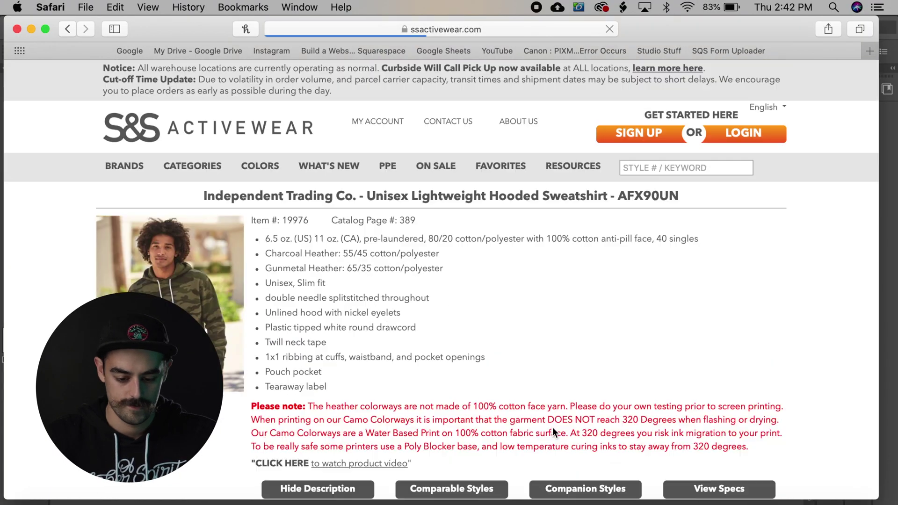
{"action": "scroll", "coordinate": [552, 427], "scroll_direction": "down", "scroll_amount": 3}
{"action": "key", "text": "super+shift+3"}
{"action": "left_click", "coordinate": [203, 304]}
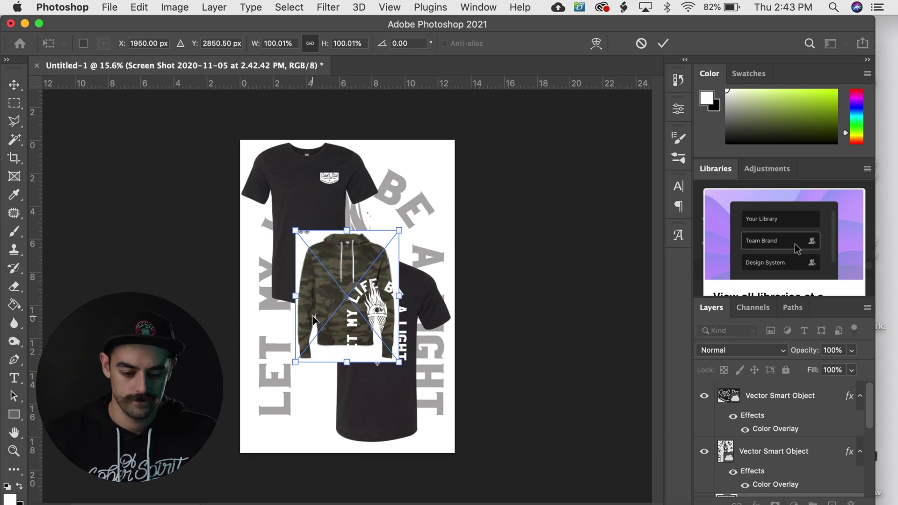
- Scale the front and back hoodie images over the two shirts and select both layers
{"action": "left_click_drag", "start_coordinate": [307, 247], "coordinate": [251, 151]}
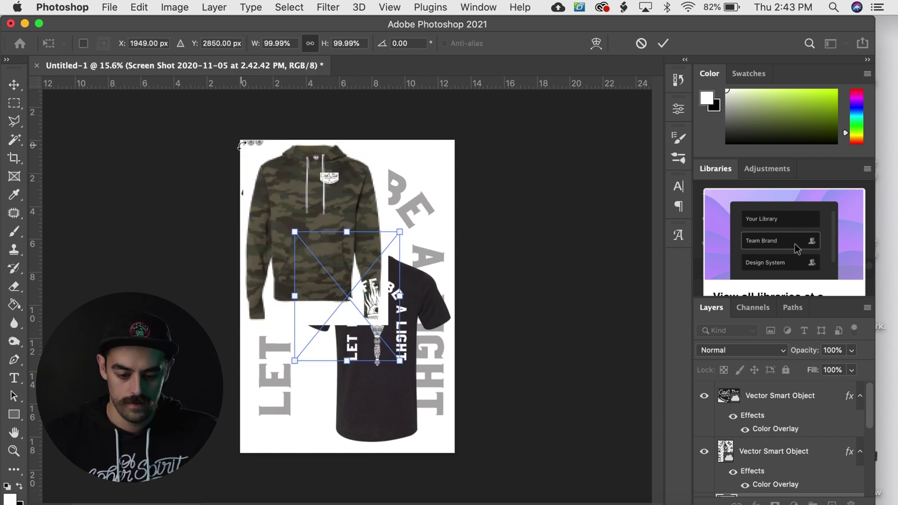
{"action": "left_click_drag", "start_coordinate": [385, 341], "coordinate": [463, 468]}
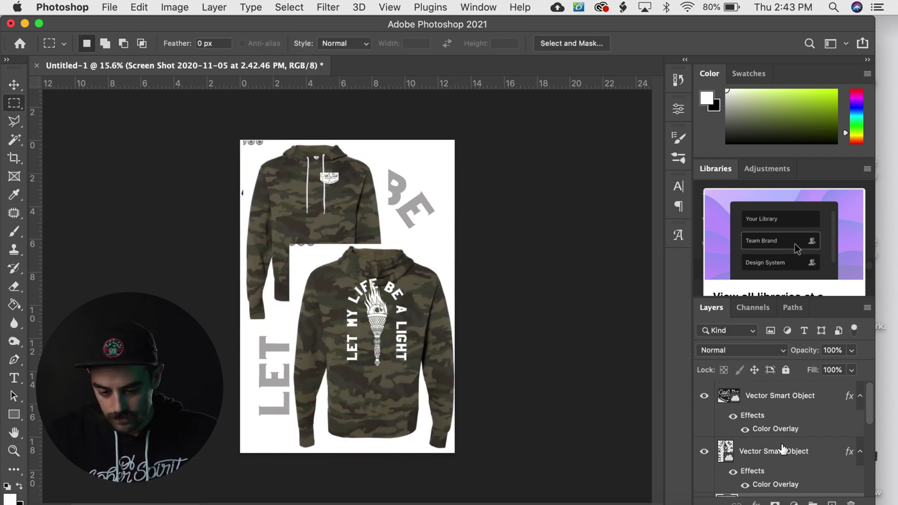
{"action": "left_click_drag", "start_coordinate": [285, 241], "coordinate": [327, 256]}
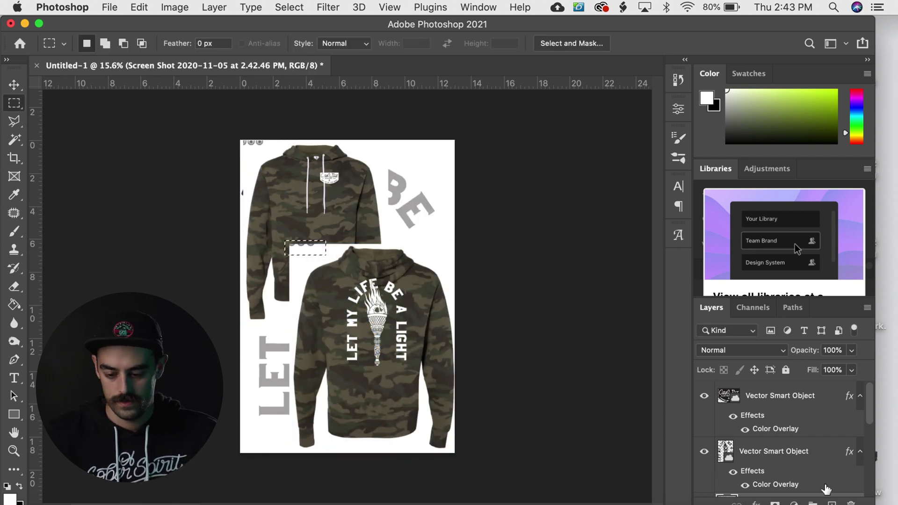
{"action": "scroll", "coordinate": [796, 468], "scroll_direction": "down", "scroll_amount": 2}
{"action": "left_click", "coordinate": [768, 465], "text": "shift"}
- Delete the white patch covering the front hoodie's sleeve and deselect
{"action": "left_click", "coordinate": [314, 263], "text": "super"}
{"action": "key", "text": "Delete"}
{"action": "key", "text": "super+d"}
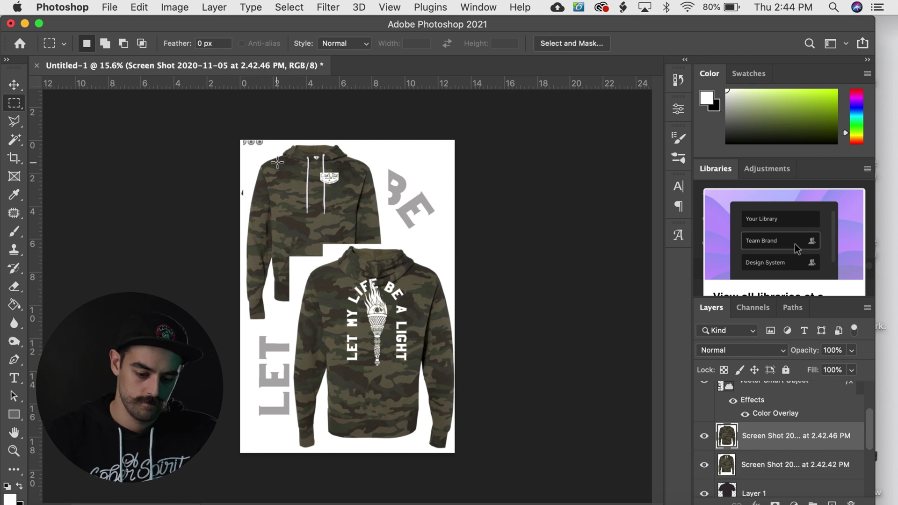
{"action": "left_click", "coordinate": [280, 162], "text": "super"}
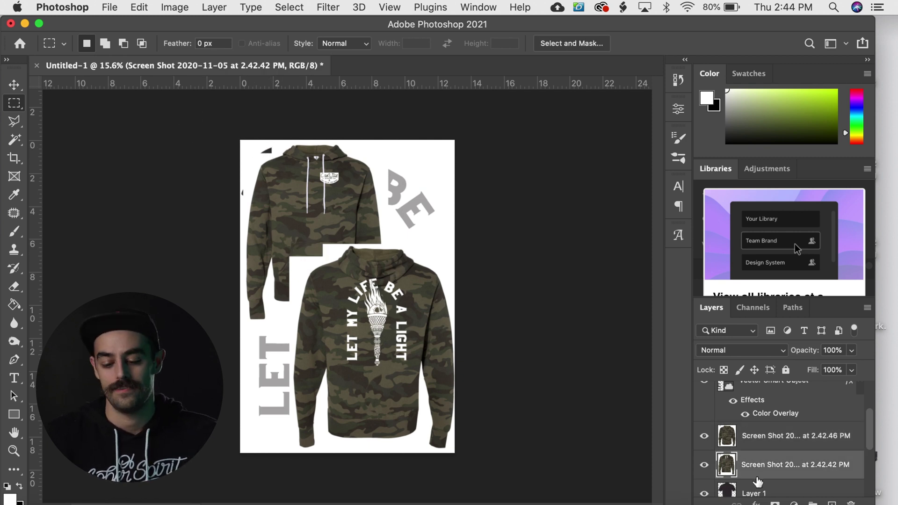
{"action": "scroll", "coordinate": [777, 444], "scroll_direction": "up", "scroll_amount": 2}
{"action": "key", "text": "w"}
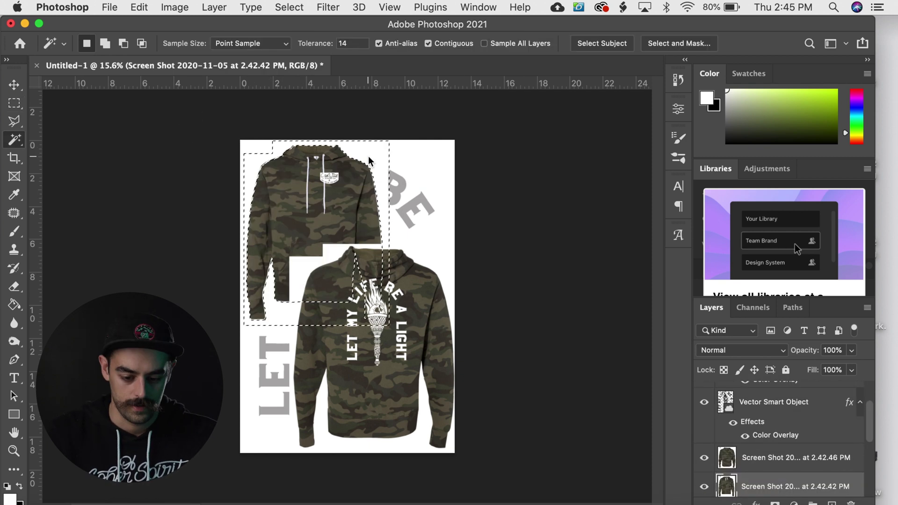
{"action": "left_click", "coordinate": [795, 458]}
{"action": "scroll", "coordinate": [295, 216], "scroll_direction": "up", "scroll_amount": 10}
{"action": "scroll", "coordinate": [297, 218], "scroll_direction": "down", "scroll_amount": 10}
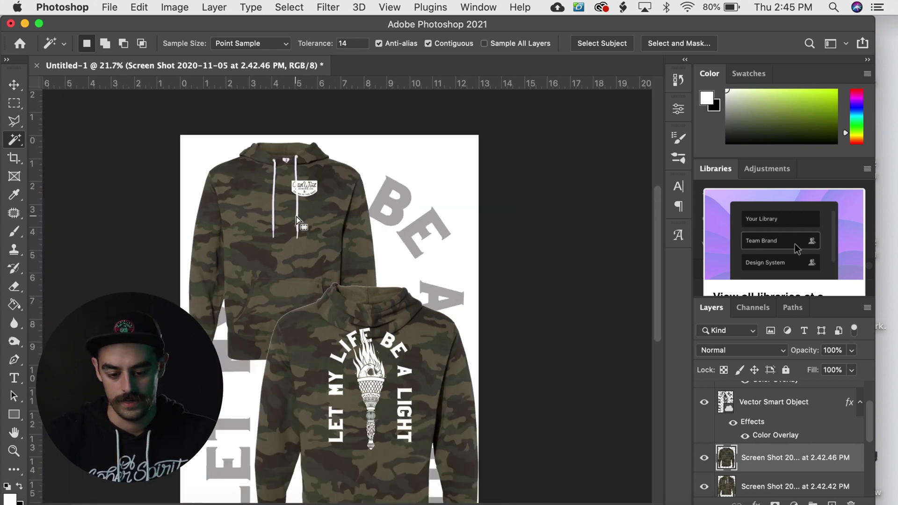
- Shrink the torch print to about 54% to fit the hoodie back
{"action": "left_click", "coordinate": [376, 330], "text": "super"}
{"action": "key", "text": "super+t"}
{"action": "left_click_drag", "start_coordinate": [468, 290], "coordinate": [415, 275]}
{"action": "key", "text": "Return"}
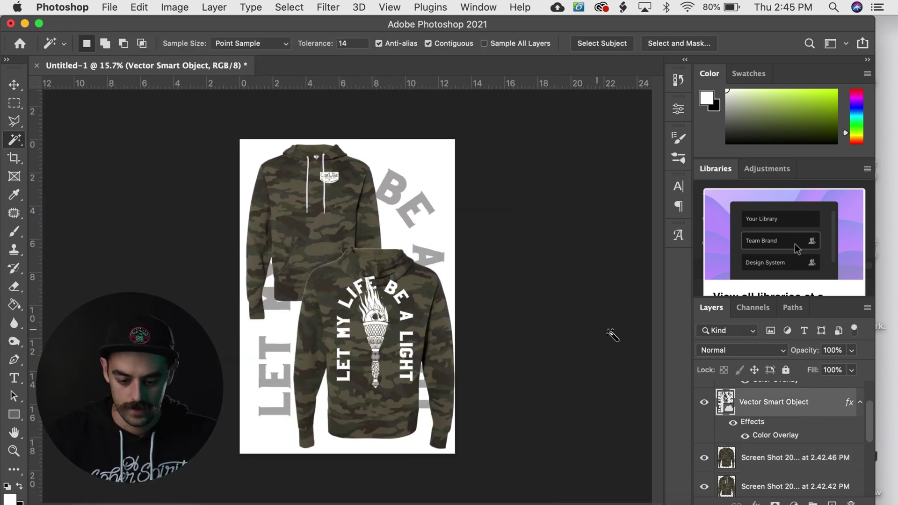
- Move the chest logo onto the hoodie's chest and fit the whole mockup in view
{"action": "scroll", "coordinate": [796, 412], "scroll_direction": "up", "scroll_amount": 2}
{"action": "left_click", "coordinate": [816, 401]}
{"action": "scroll", "coordinate": [332, 187], "scroll_direction": "up", "scroll_amount": 8}
{"action": "key", "text": "super+t"}
{"action": "scroll", "coordinate": [363, 155], "scroll_direction": "up", "scroll_amount": 3}
{"action": "left_click_drag", "start_coordinate": [331, 239], "coordinate": [358, 258]}
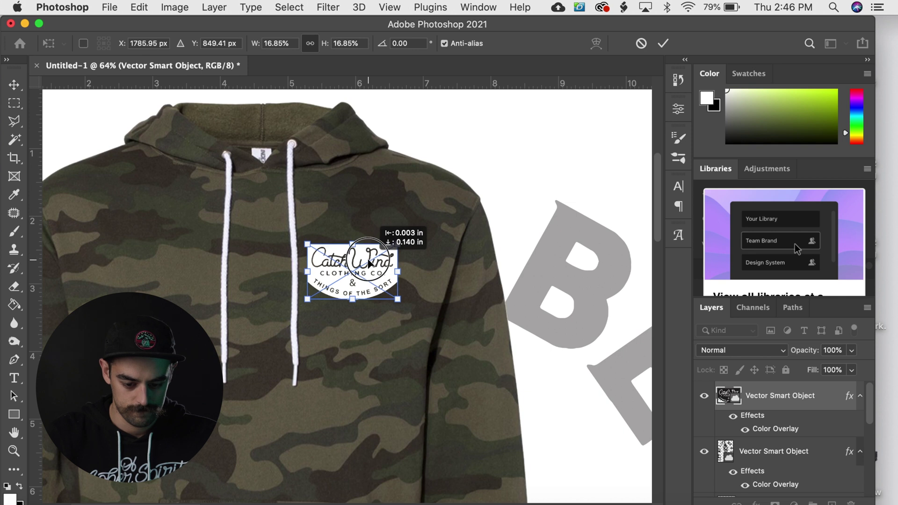
{"action": "key", "text": "Return"}
{"action": "key", "text": "super+0"}
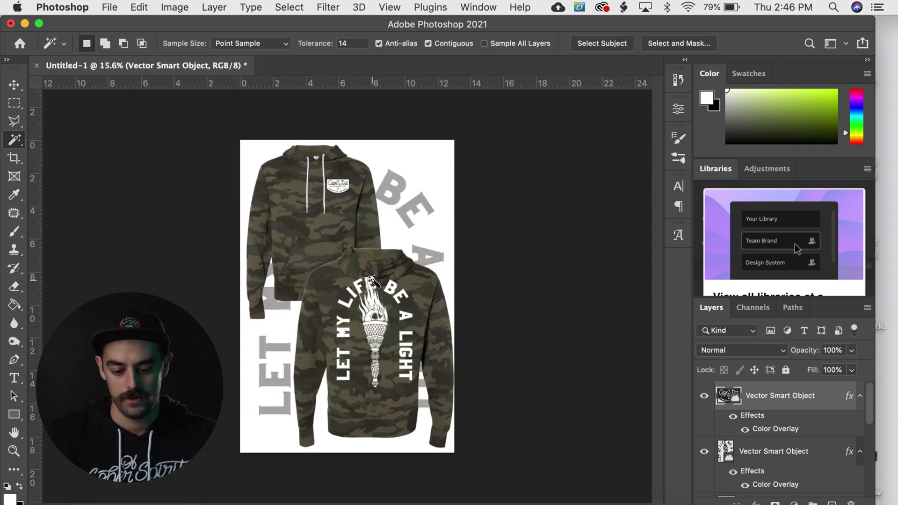
{"action": "scroll", "coordinate": [399, 274], "scroll_direction": "up", "scroll_amount": 5}
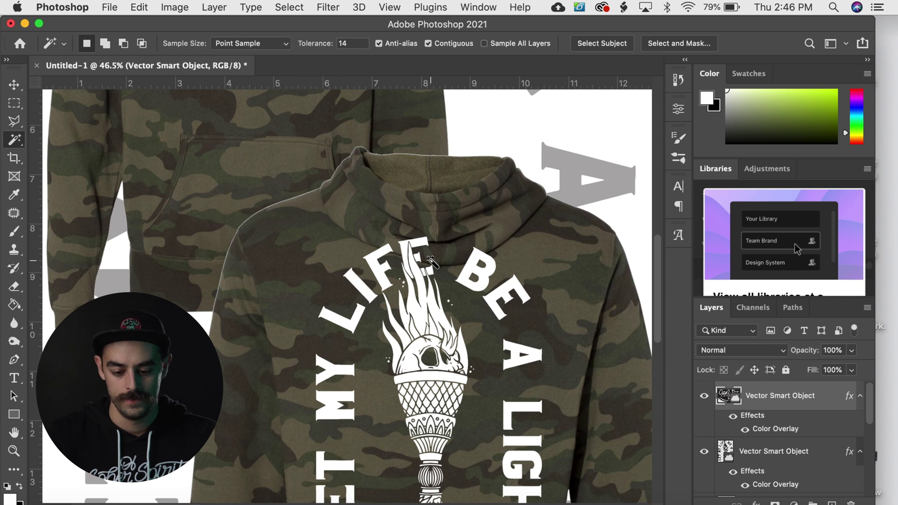
{"action": "scroll", "coordinate": [431, 261], "scroll_direction": "down", "scroll_amount": 2}
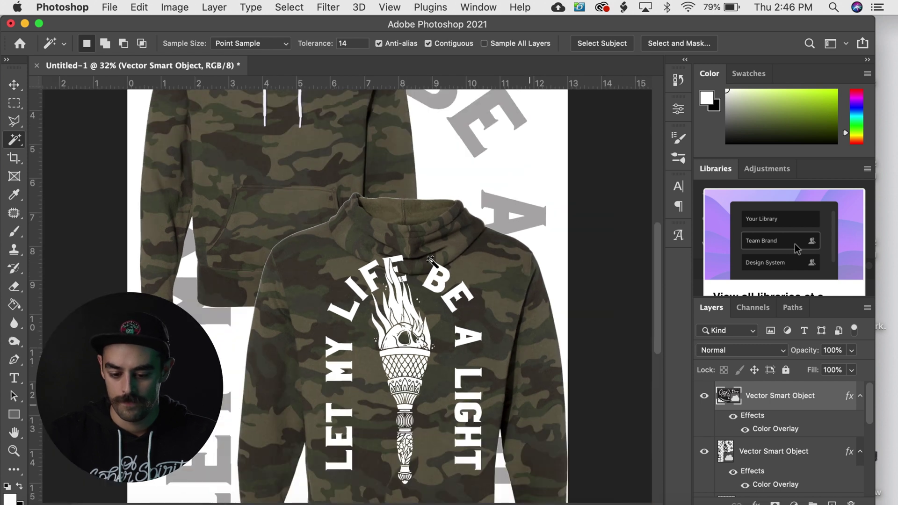
- Duplicate the back torch print layer and hide the original
{"action": "left_click", "coordinate": [814, 454]}
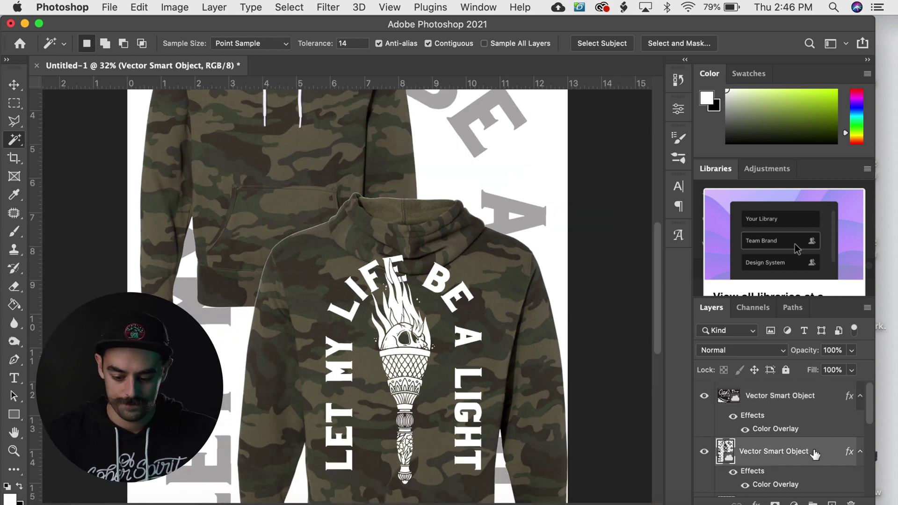
{"action": "key", "text": "super+j"}
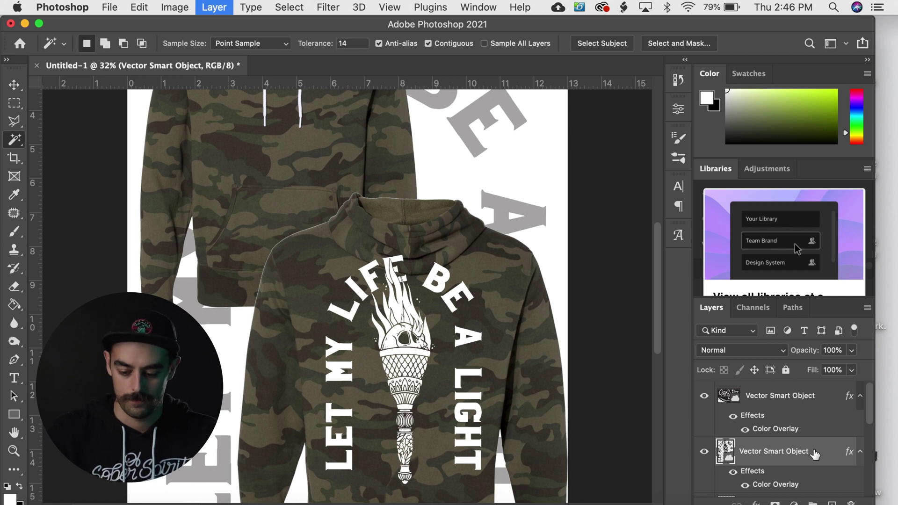
{"action": "scroll", "coordinate": [814, 457], "scroll_direction": "down", "scroll_amount": 2}
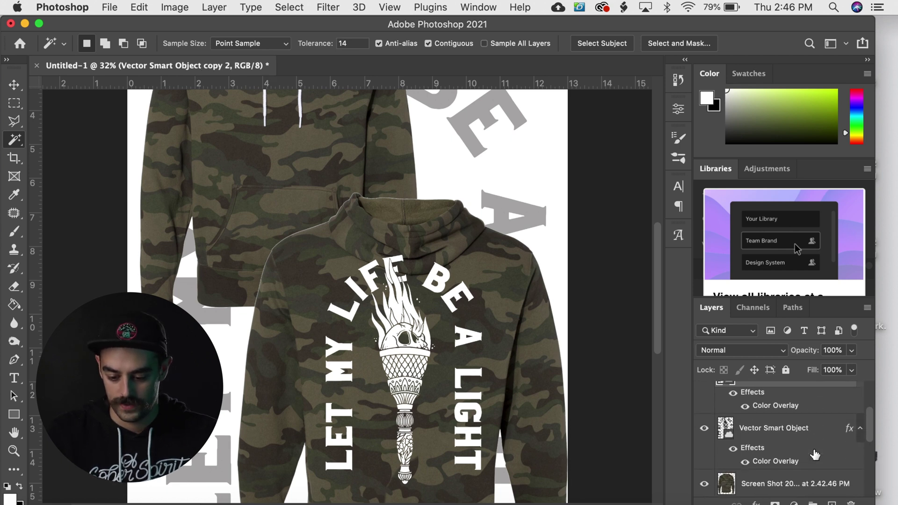
{"action": "left_click", "coordinate": [704, 429]}
{"action": "scroll", "coordinate": [806, 419], "scroll_direction": "up", "scroll_amount": 2}
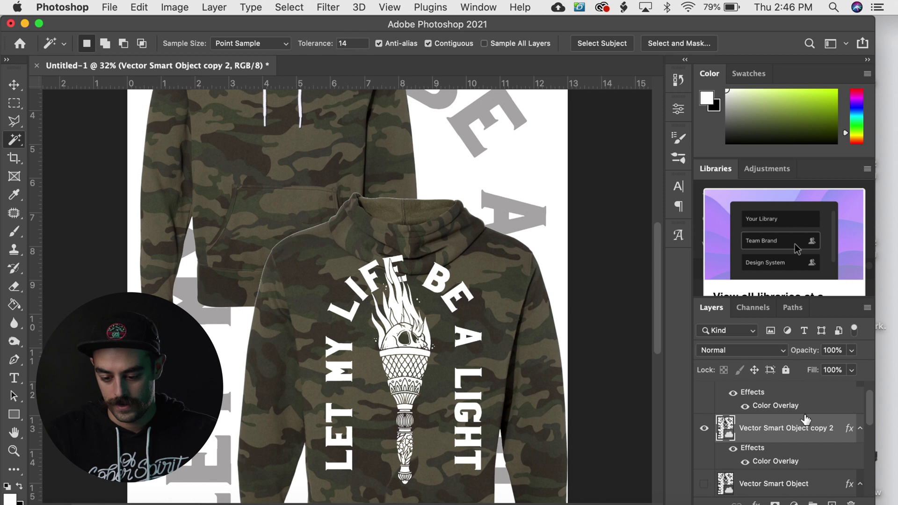
- Rasterize the duplicate layer and its layer style to bake in the colour overlay
{"action": "right_click", "coordinate": [816, 442]}
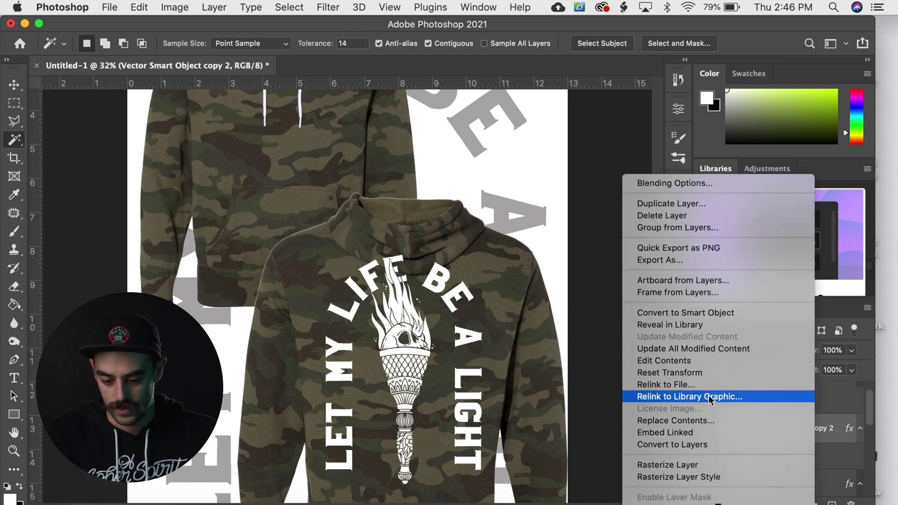
{"action": "left_click", "coordinate": [697, 468]}
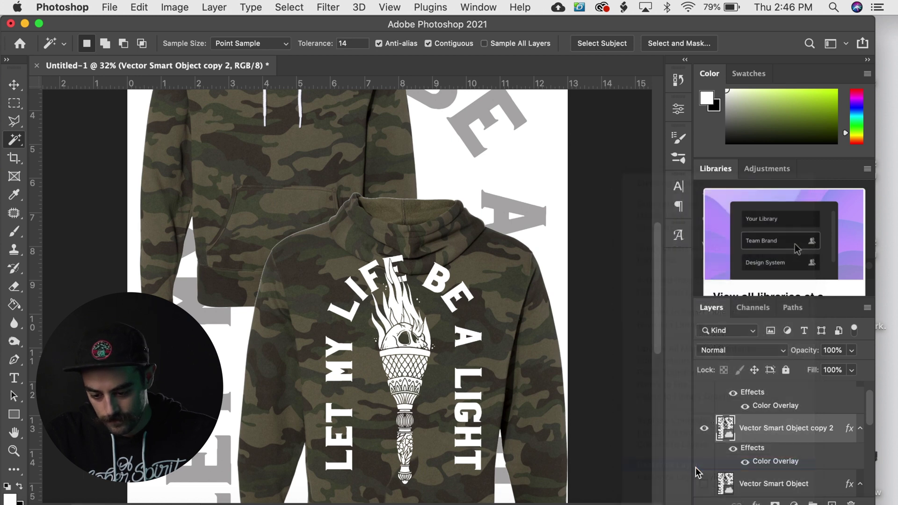
{"action": "right_click", "coordinate": [818, 443]}
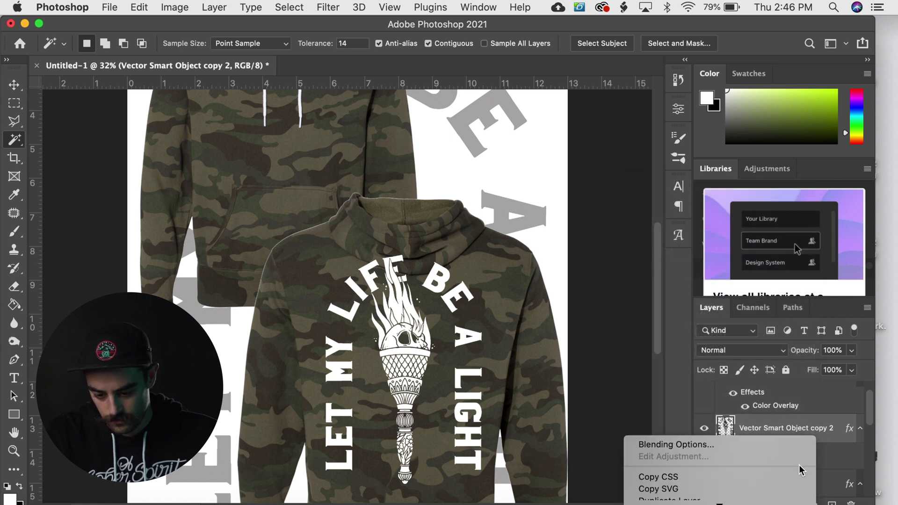
{"action": "scroll", "coordinate": [708, 331], "scroll_direction": "down", "scroll_amount": 5}
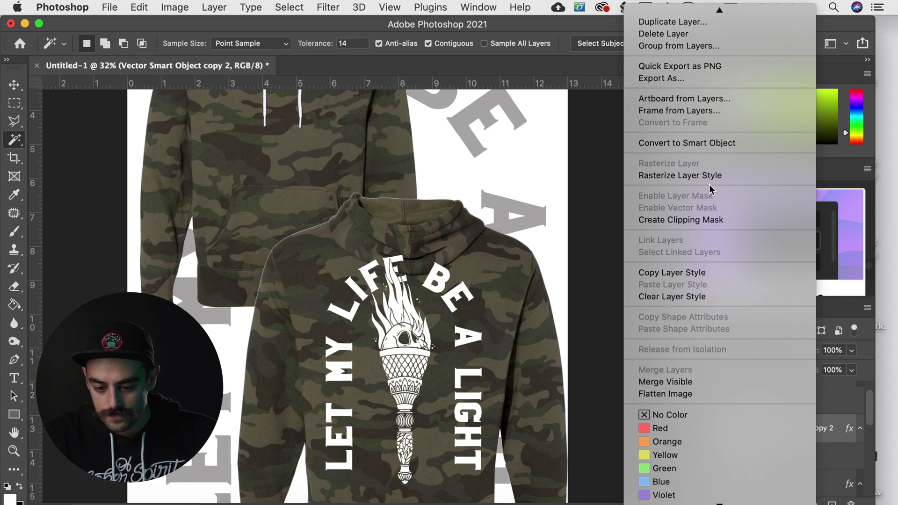
{"action": "left_click", "coordinate": [715, 177]}
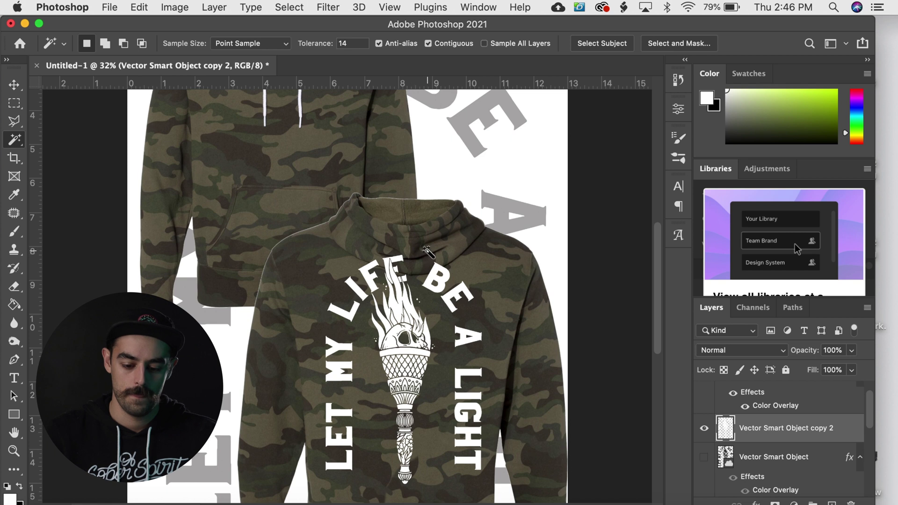
- Lower the back print's opacity to 46% and zoom in on the hood
{"action": "left_click", "coordinate": [852, 351]}
{"action": "left_click", "coordinate": [816, 367]}
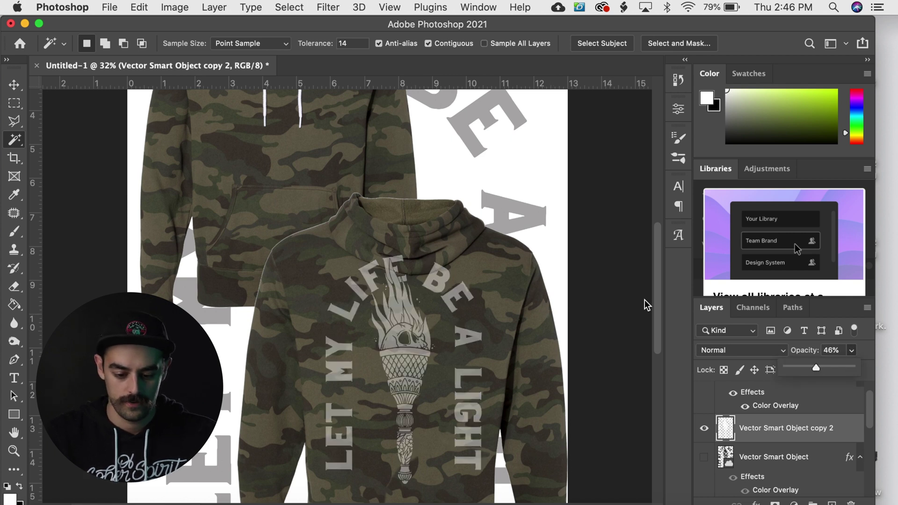
{"action": "scroll", "coordinate": [384, 250], "scroll_direction": "up", "scroll_amount": 6}
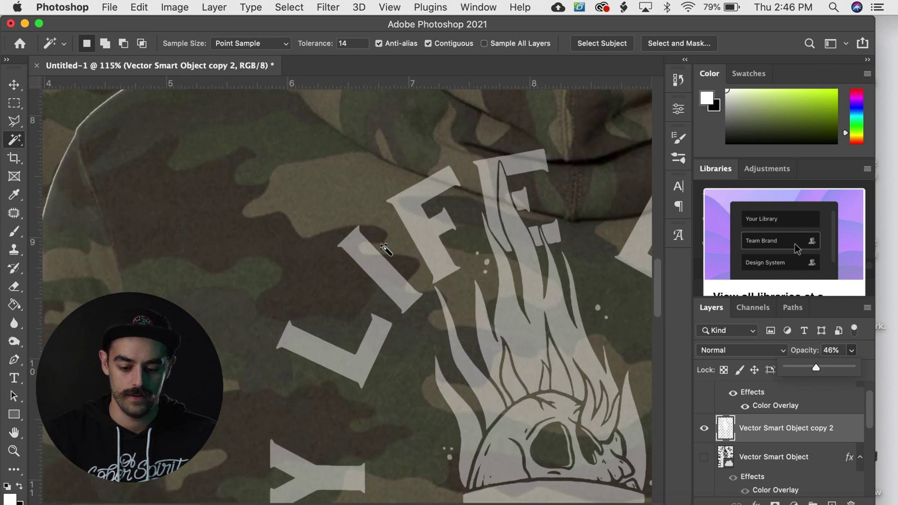
{"action": "scroll", "coordinate": [384, 249], "scroll_direction": "up", "scroll_amount": 3}
{"action": "scroll", "coordinate": [385, 249], "scroll_direction": "right", "scroll_amount": 3}
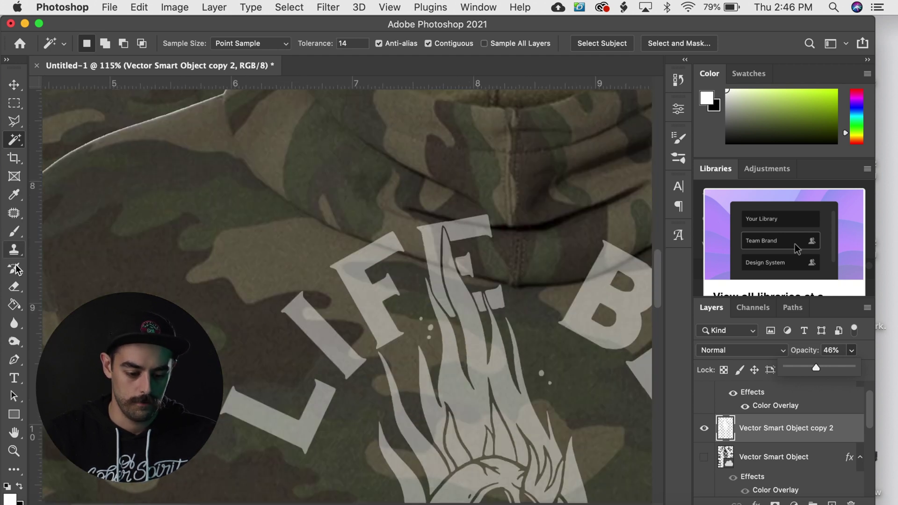
- Switch to the Eraser tool with a hard round brush
{"action": "left_click", "coordinate": [15, 287]}
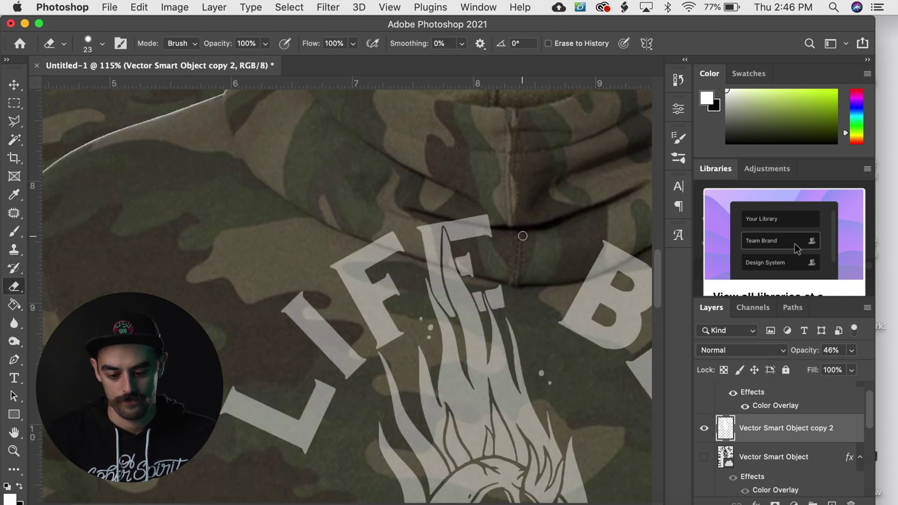
{"action": "scroll", "coordinate": [432, 227], "scroll_direction": "up", "scroll_amount": 5}
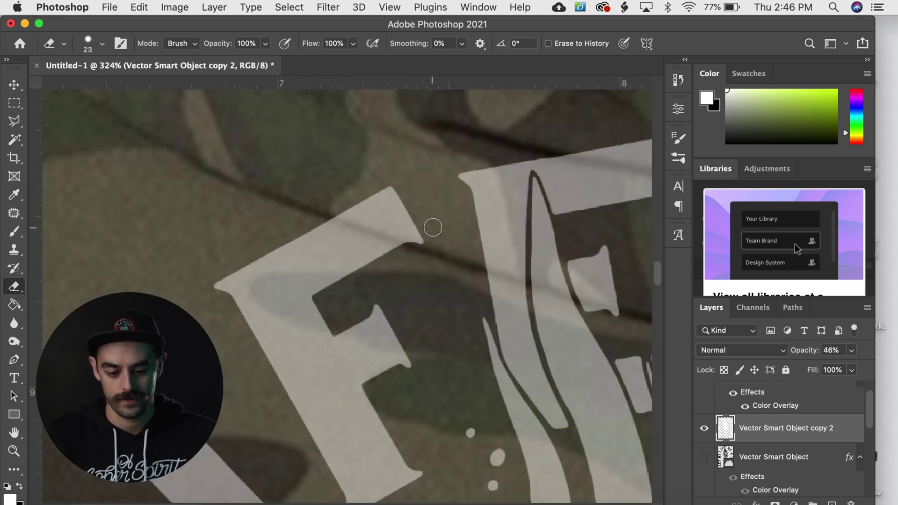
{"action": "left_click", "coordinate": [102, 44]}
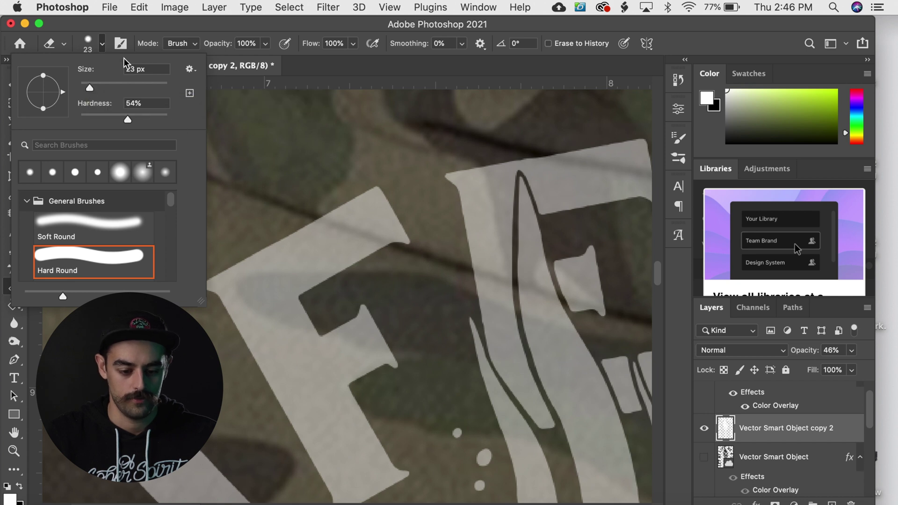
{"action": "left_click", "coordinate": [103, 45]}
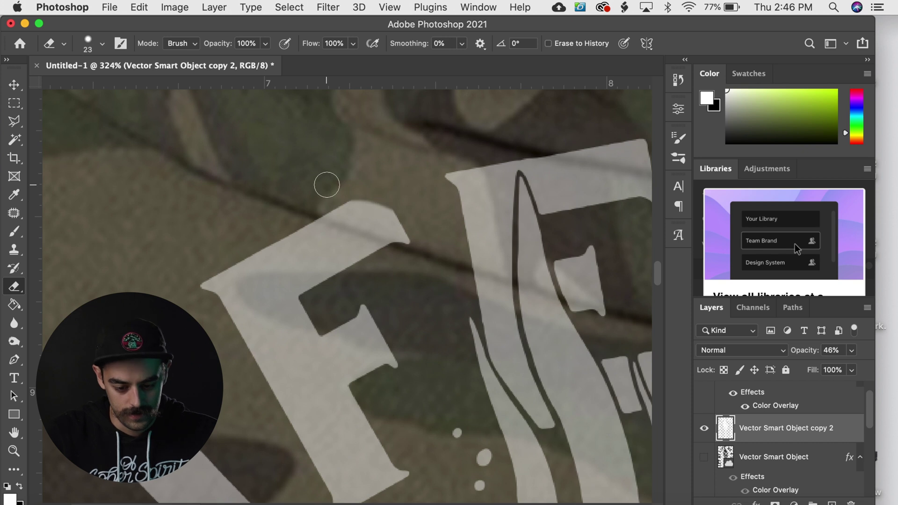
{"action": "scroll", "coordinate": [327, 184], "scroll_direction": "up", "scroll_amount": 5}
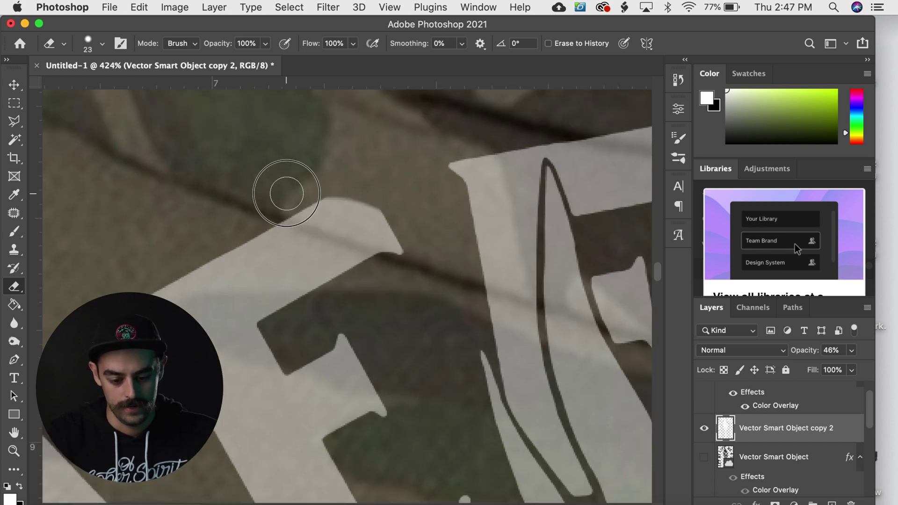
- Erase the LIFE letter parts overlapping the hood edge, then zoom out to both hoodies
{"action": "mouse_move", "coordinate": [300, 201]}
{"action": "left_mouse_down"}
{"action": "mouse_move", "coordinate": [409, 243]}
{"action": "mouse_move", "coordinate": [419, 237]}
{"action": "mouse_move", "coordinate": [297, 175]}
{"action": "mouse_move", "coordinate": [357, 192]}
{"action": "left_mouse_up"}
{"action": "scroll", "coordinate": [359, 193], "scroll_direction": "right", "scroll_amount": 3}
{"action": "scroll", "coordinate": [359, 193], "scroll_direction": "down", "scroll_amount": 4}
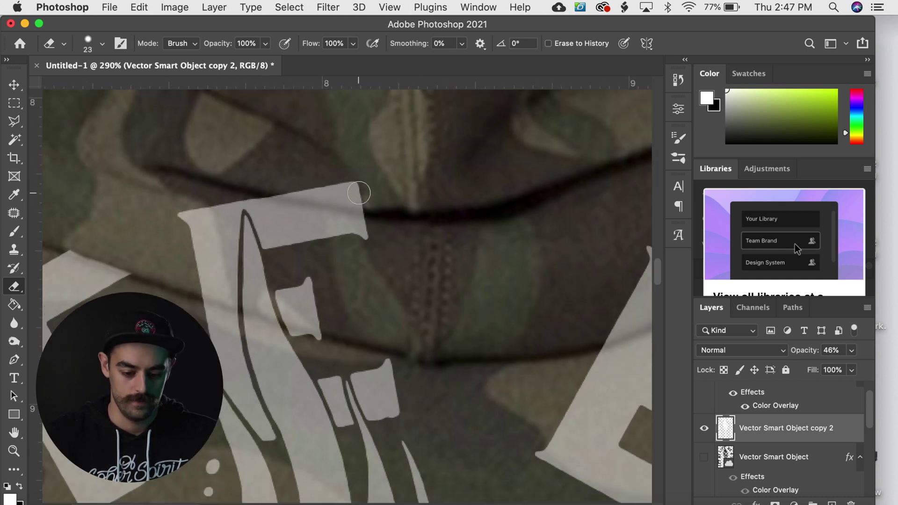
{"action": "scroll", "coordinate": [359, 194], "scroll_direction": "left", "scroll_amount": 3}
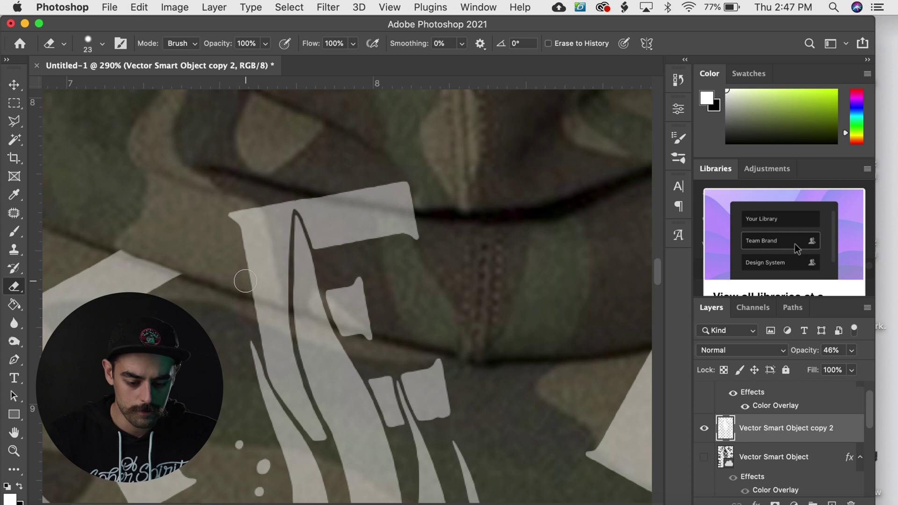
{"action": "left_click_drag", "start_coordinate": [243, 279], "coordinate": [257, 285]}
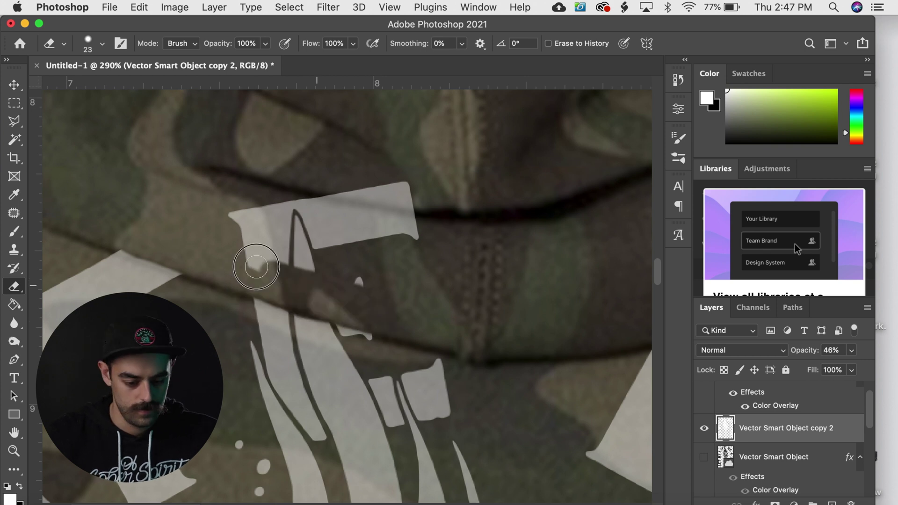
{"action": "scroll", "coordinate": [337, 201], "scroll_direction": "right", "scroll_amount": 10}
{"action": "key", "text": "]"}
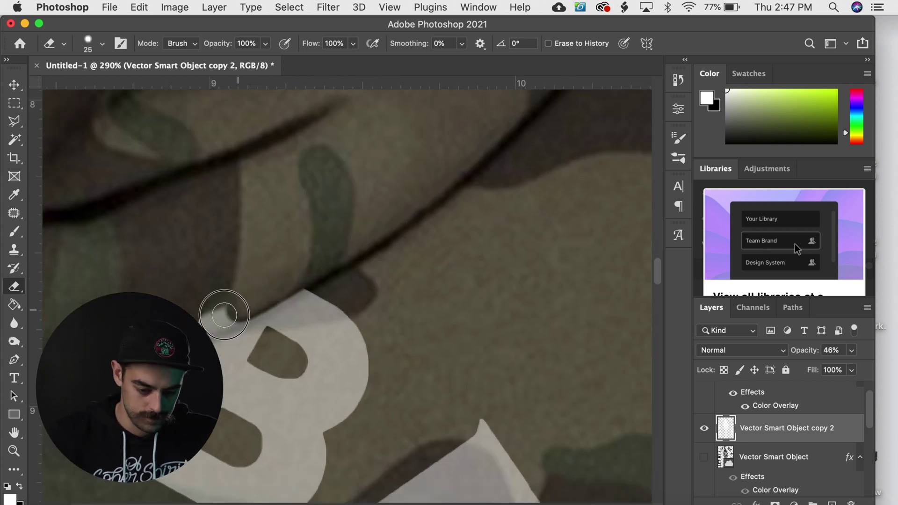
{"action": "scroll", "coordinate": [225, 314], "scroll_direction": "down", "scroll_amount": 10}
{"action": "key", "text": "m"}
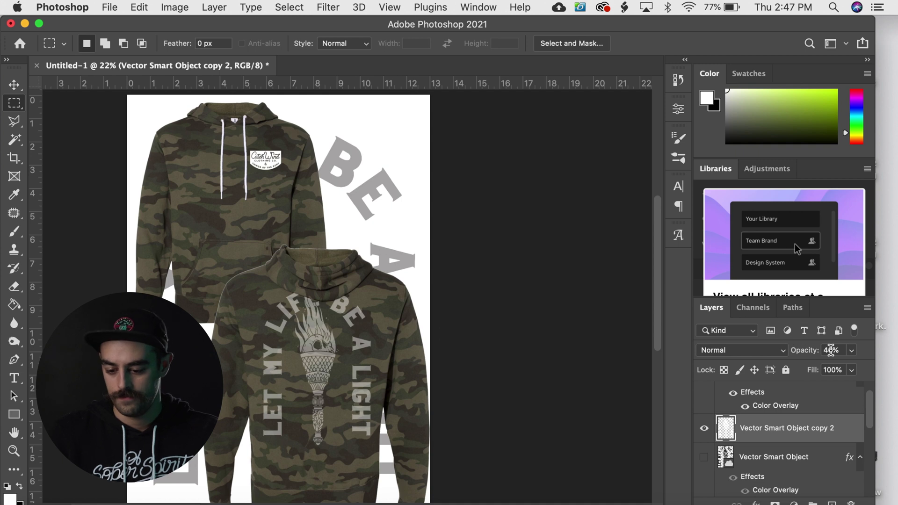
- Raise the torch back print layer's opacity to 100% and fit the hoodie mockup in the window
{"action": "left_click", "coordinate": [851, 350]}
{"action": "left_click_drag", "start_coordinate": [824, 367], "coordinate": [891, 368]}
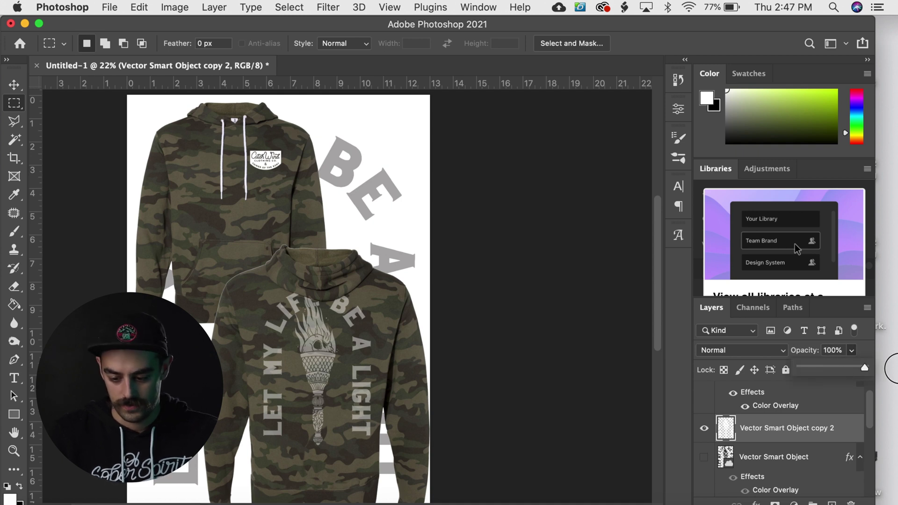
{"action": "left_click", "coordinate": [867, 357]}
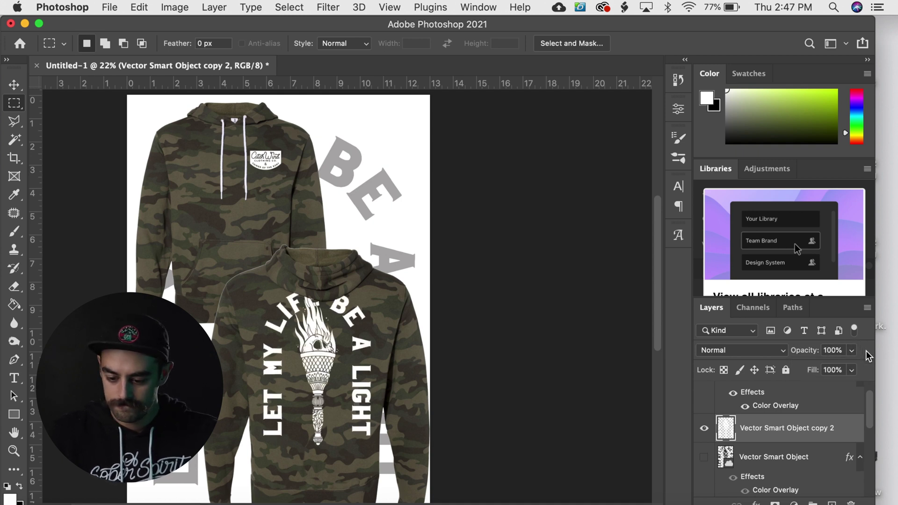
{"action": "scroll", "coordinate": [337, 333], "scroll_direction": "down", "scroll_amount": 3}
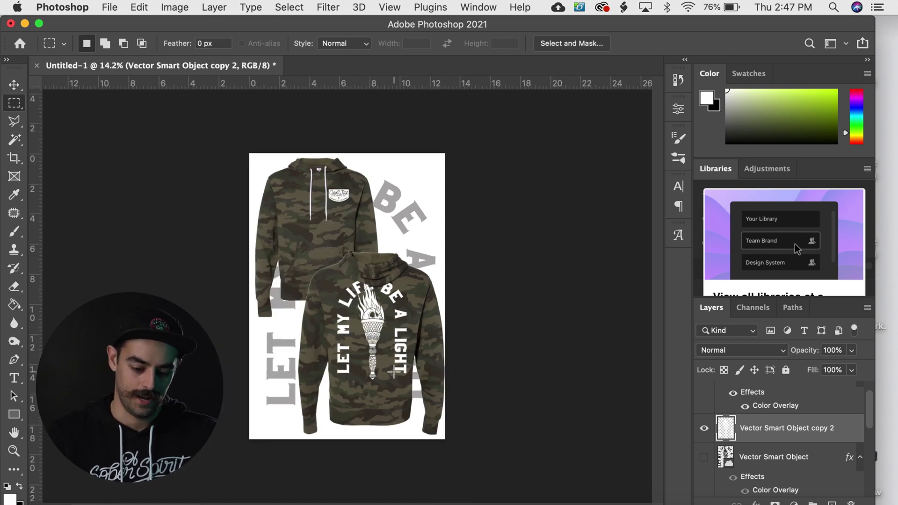
{"action": "scroll", "coordinate": [377, 296], "scroll_direction": "up", "scroll_amount": 5}
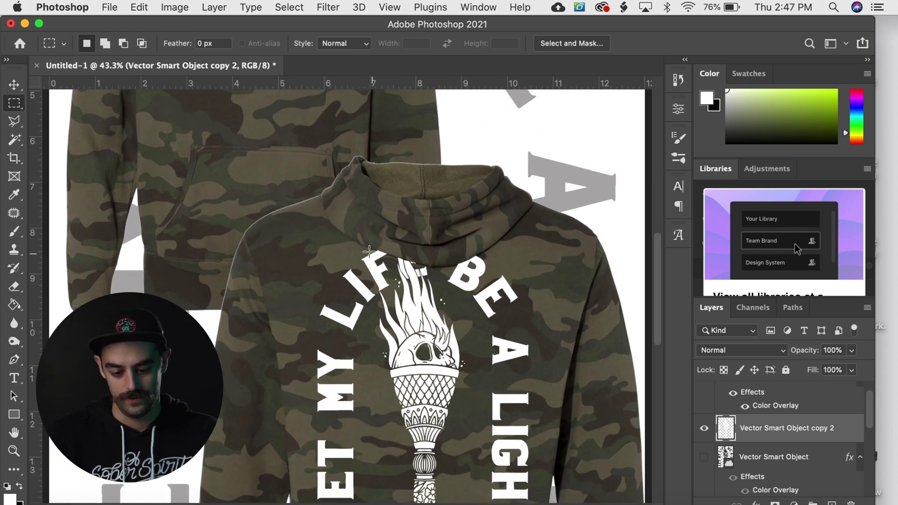
{"action": "key", "text": "super+0"}
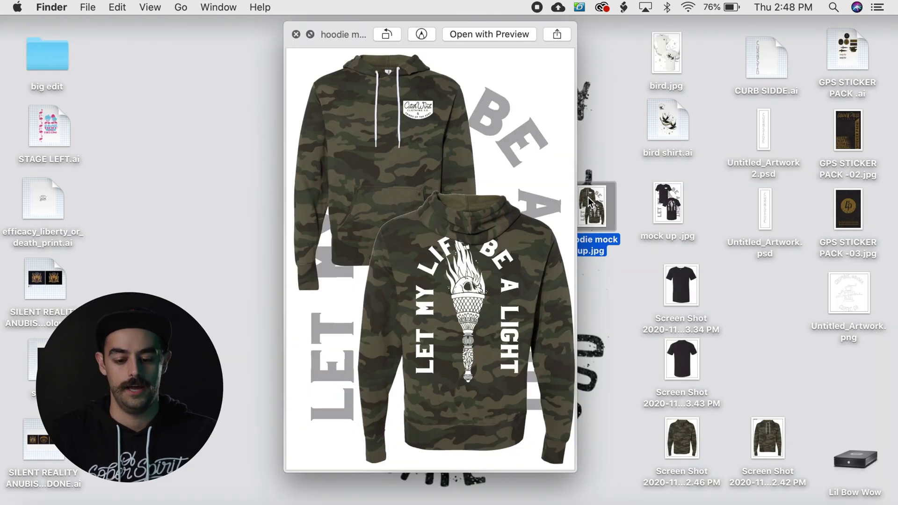
- Flip the Quick Look preview between hoodie mock up.jpg and the t-shirt mock up .jpg
{"action": "key", "text": "Right"}
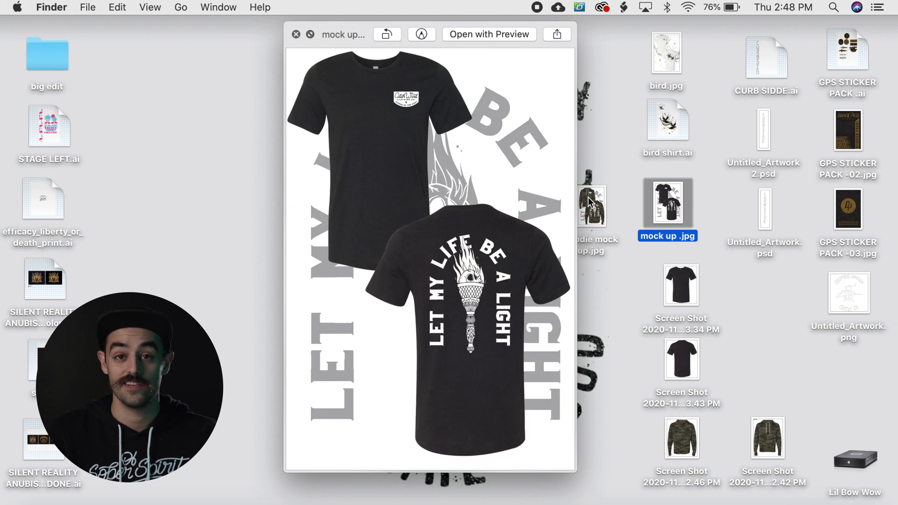
{"action": "key", "text": "Left"}
{"action": "key", "text": "Right"}
{"action": "key", "text": "Left"}
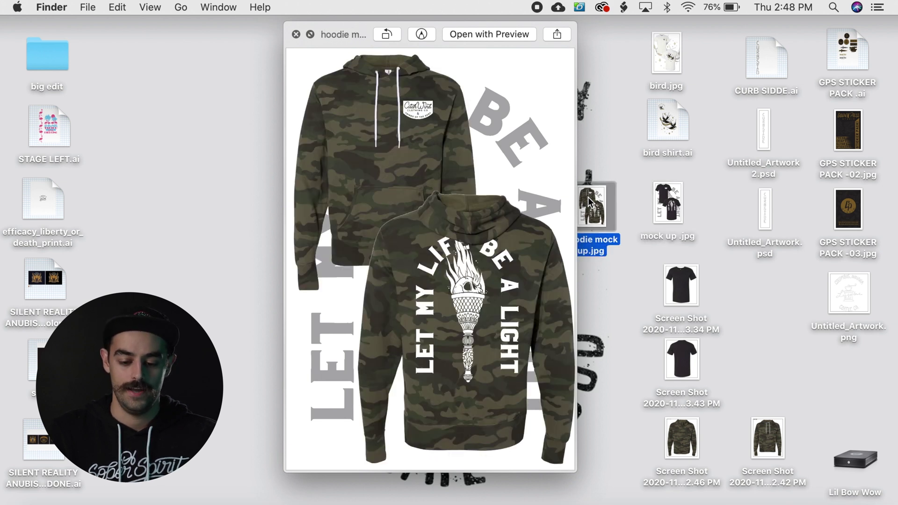
{"action": "key", "text": "Right"}
{"action": "key", "text": "Left"}
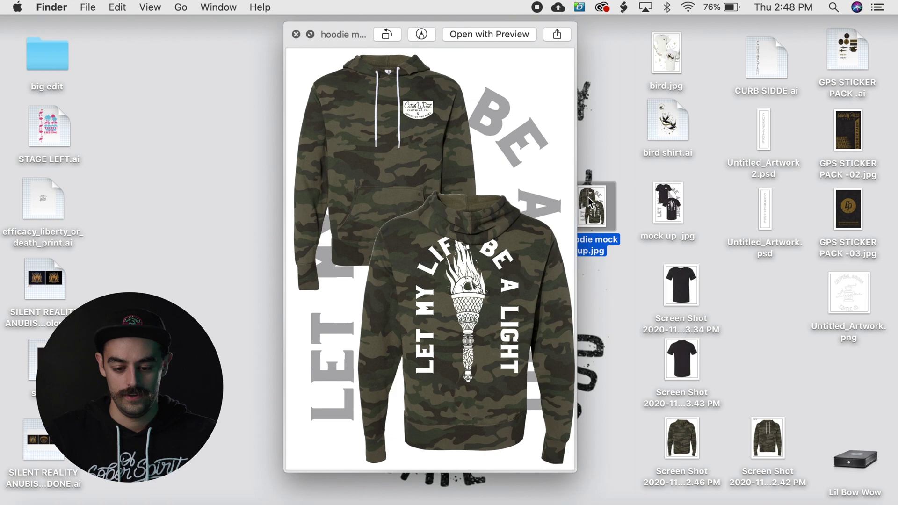